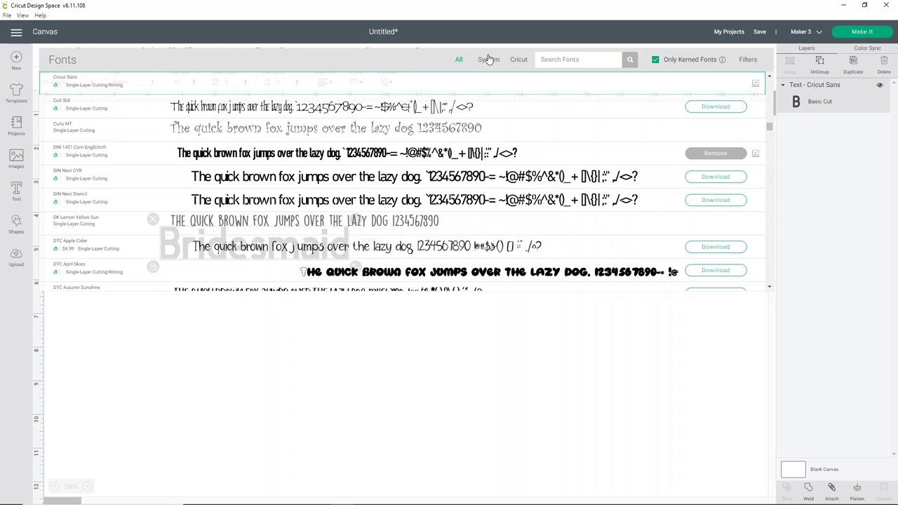
Step: Change the Bridesmaid text to the system font CLN-BeforeForever1
{"action": "left_click", "coordinate": [490, 60]}
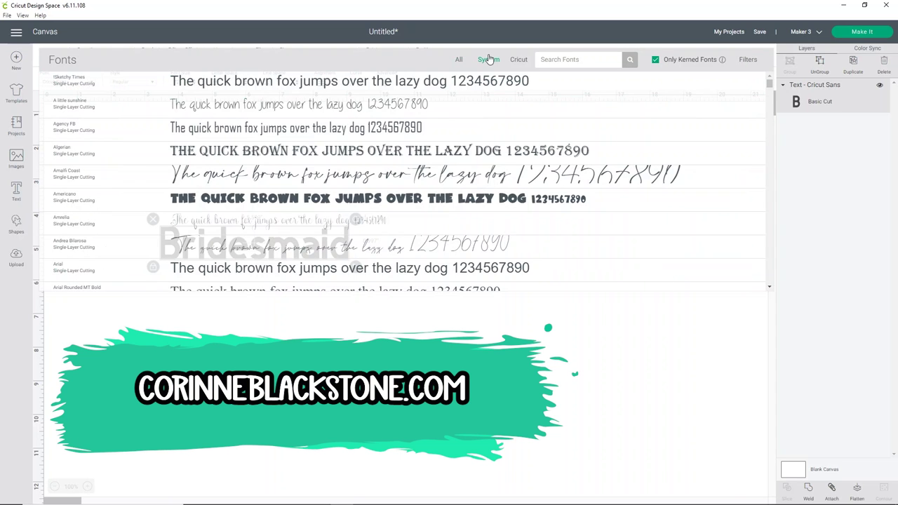
{"action": "scroll", "coordinate": [374, 141], "scroll_direction": "down", "scroll_amount": 3}
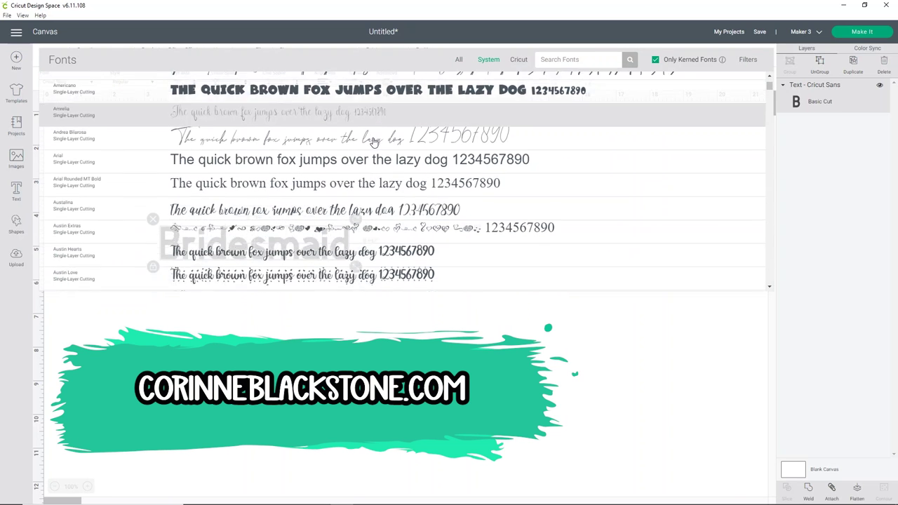
{"action": "scroll", "coordinate": [374, 141], "scroll_direction": "down", "scroll_amount": 10}
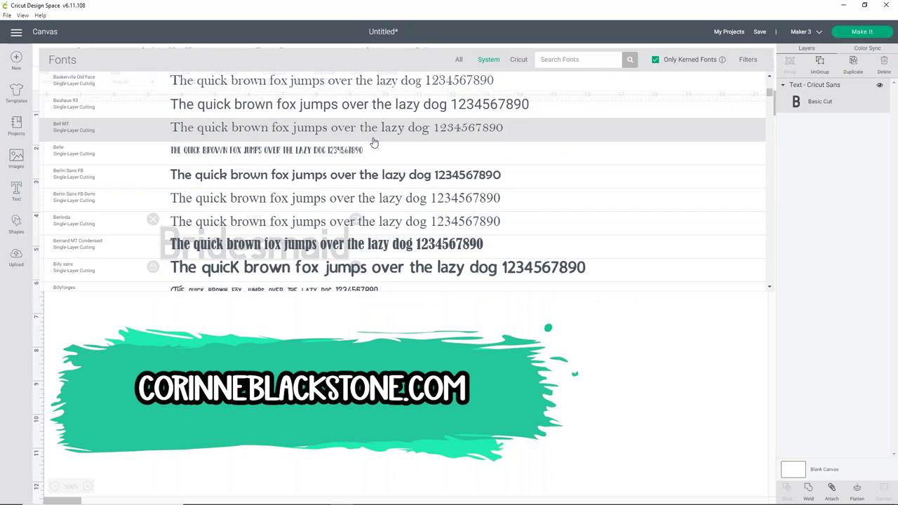
{"action": "scroll", "coordinate": [374, 141], "scroll_direction": "down", "scroll_amount": 1}
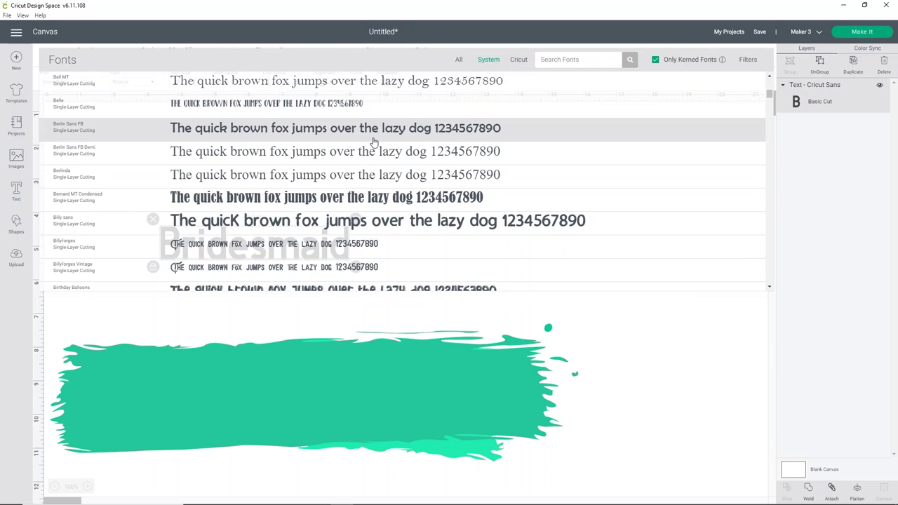
{"action": "scroll", "coordinate": [374, 141], "scroll_direction": "down", "scroll_amount": 4}
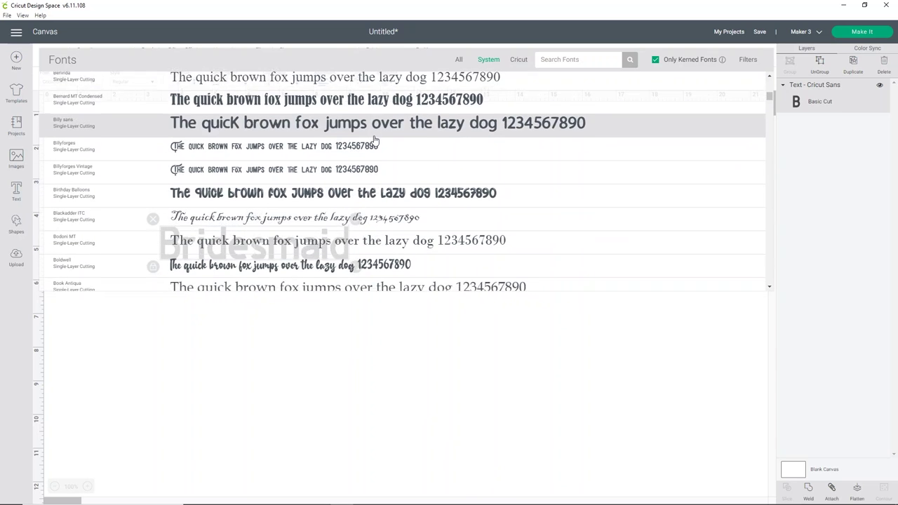
{"action": "scroll", "coordinate": [374, 141], "scroll_direction": "down", "scroll_amount": 3}
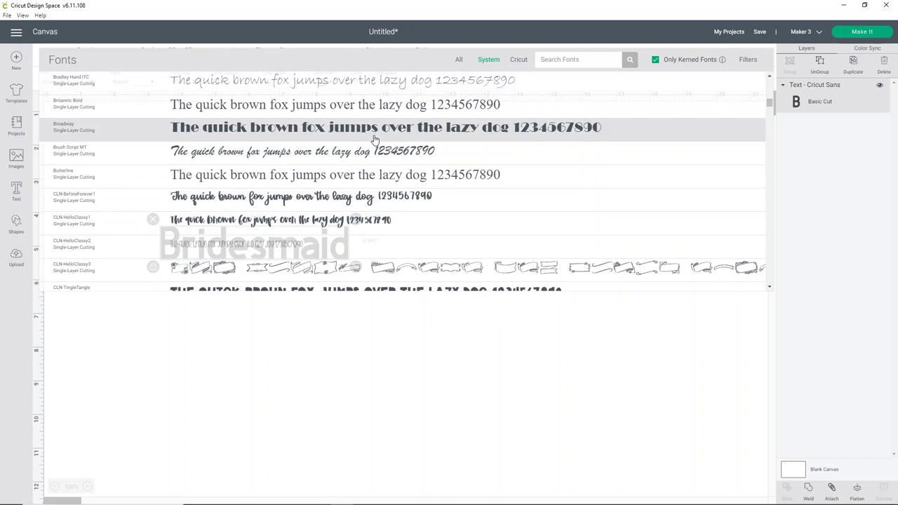
{"action": "left_click", "coordinate": [329, 153]}
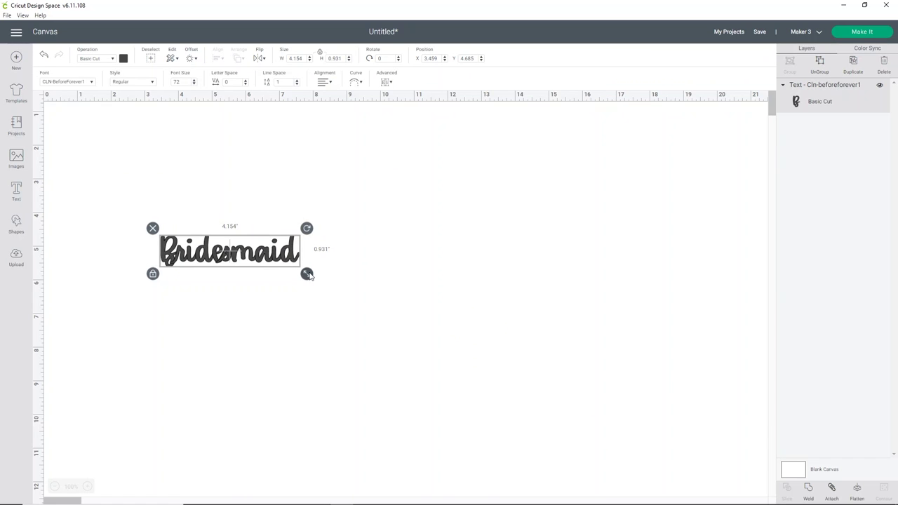
Step: Scale the Bridesmaid text to about 14.35 inches wide and move it toward the canvas's upper-left area
{"action": "left_click_drag", "start_coordinate": [306, 274], "coordinate": [612, 361]}
{"action": "left_click_drag", "start_coordinate": [530, 297], "coordinate": [442, 242]}
{"action": "left_click_drag", "start_coordinate": [607, 305], "coordinate": [632, 324]}
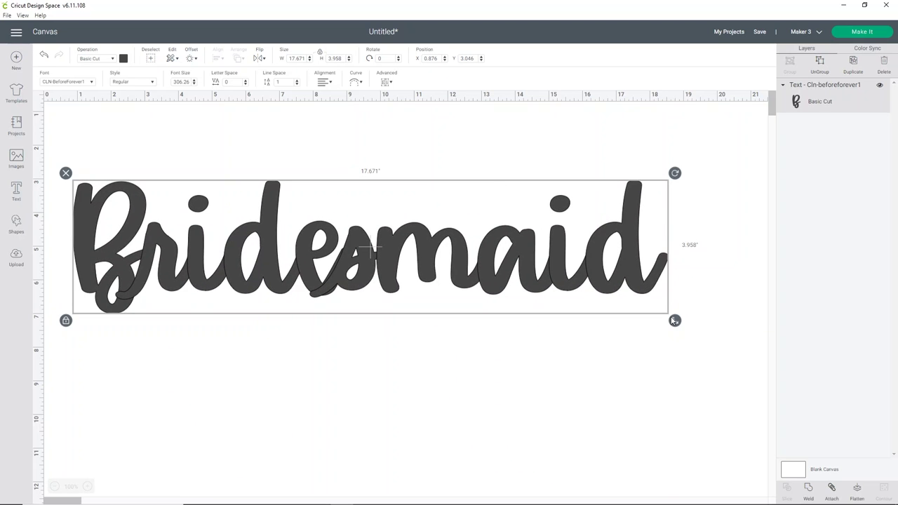
{"action": "left_click_drag", "start_coordinate": [674, 320], "coordinate": [563, 296]}
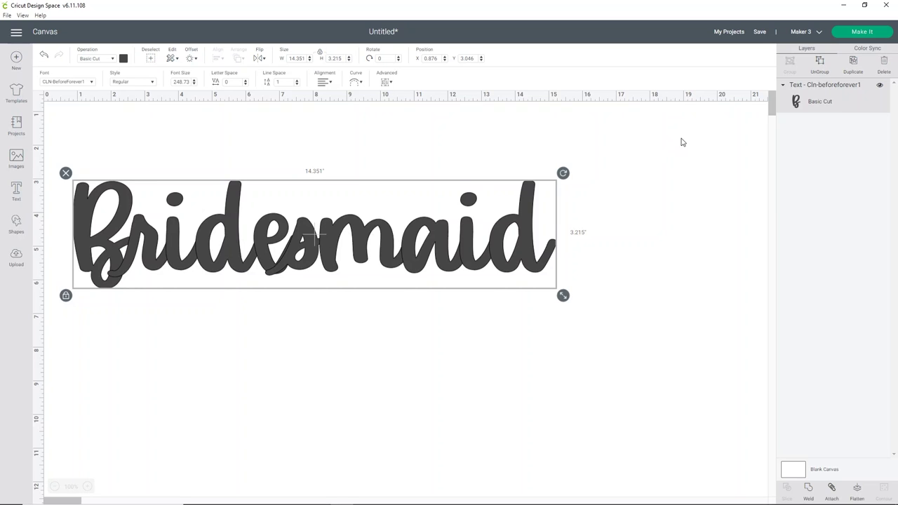
Step: Ungroup the Bridesmaid text into letters and shift "smaid" slightly right so the s overlaps the e less
{"action": "left_click", "coordinate": [820, 62]}
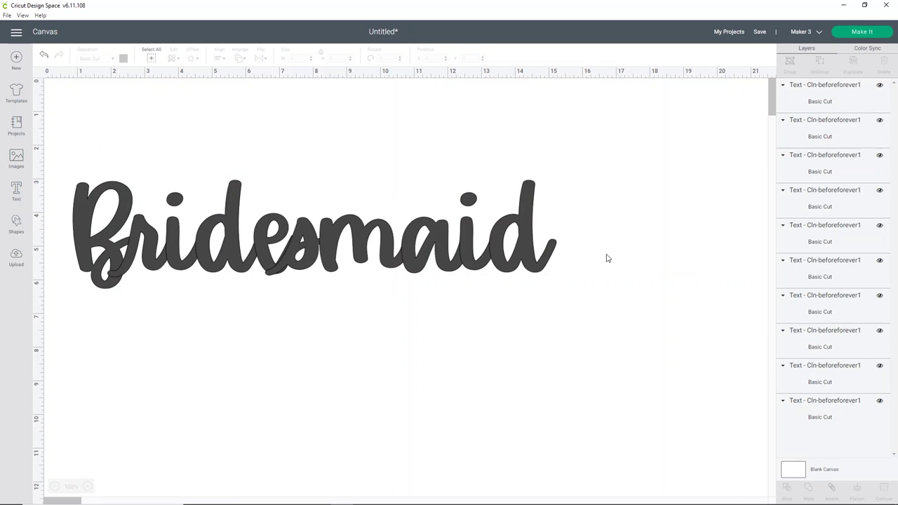
{"action": "left_click_drag", "start_coordinate": [630, 257], "coordinate": [312, 229]}
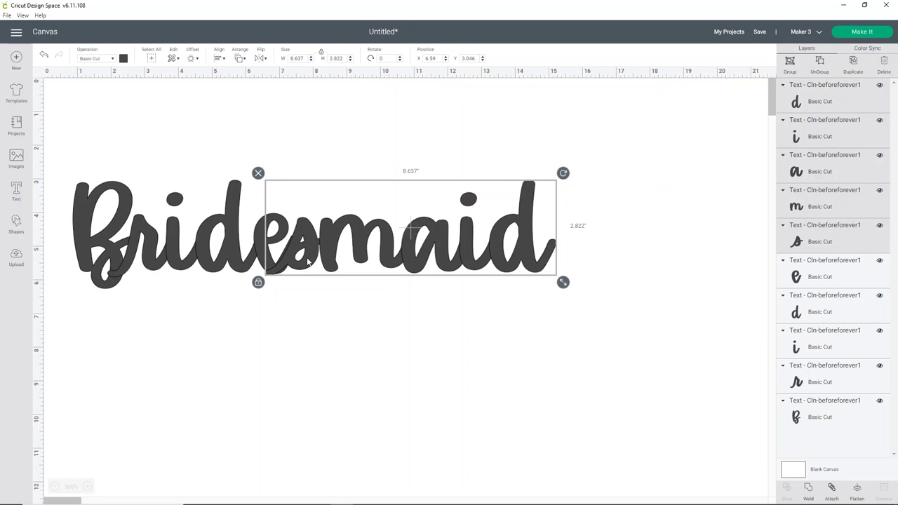
{"action": "left_click_drag", "start_coordinate": [307, 261], "coordinate": [323, 258]}
{"action": "left_click", "coordinate": [282, 319]}
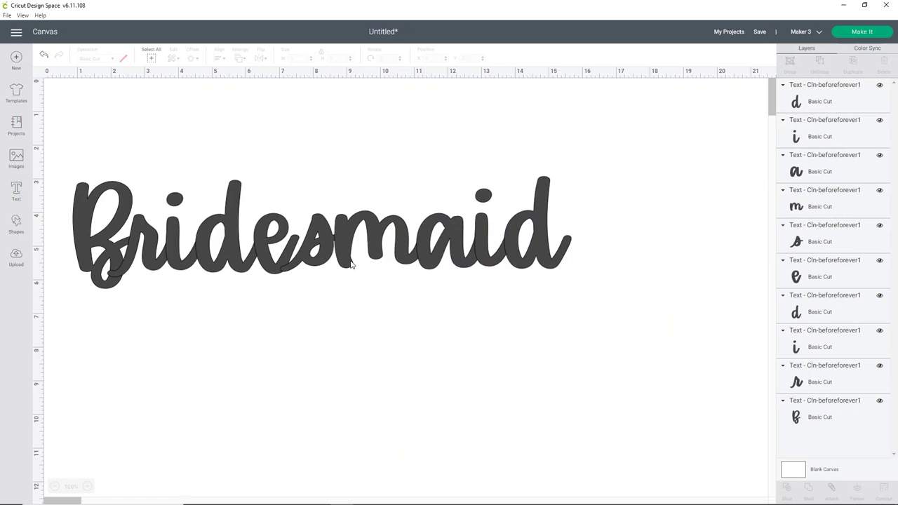
Step: Shift the letters "ridesmaid" together slightly right, away from the B
{"action": "left_click_drag", "start_coordinate": [158, 164], "coordinate": [583, 273]}
{"action": "mouse_move", "coordinate": [166, 260]}
{"action": "left_mouse_down"}
{"action": "mouse_move", "coordinate": [188, 266]}
{"action": "mouse_move", "coordinate": [175, 262]}
{"action": "left_mouse_up"}
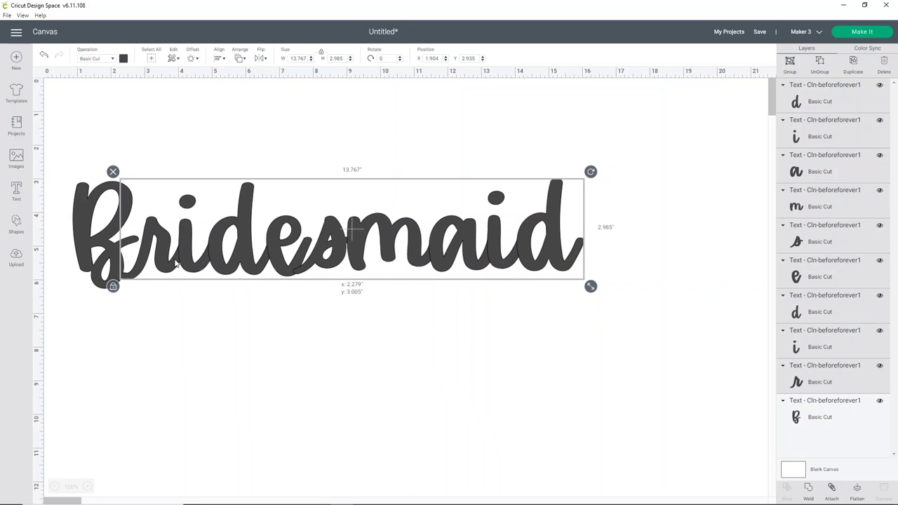
{"action": "left_click", "coordinate": [191, 313]}
Step: Weld all the Bridesmaid letters into one shape and move it higher on the canvas
{"action": "left_click_drag", "start_coordinate": [664, 285], "coordinate": [91, 156]}
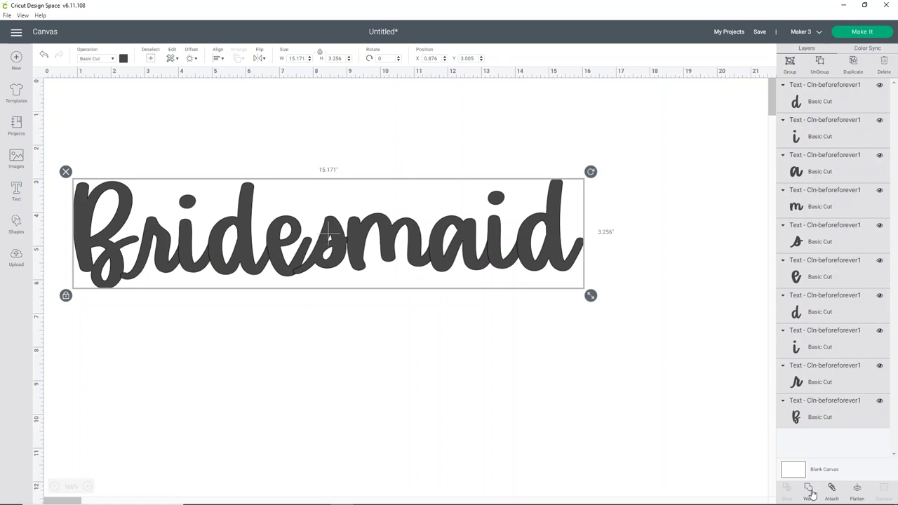
{"action": "left_click", "coordinate": [648, 402]}
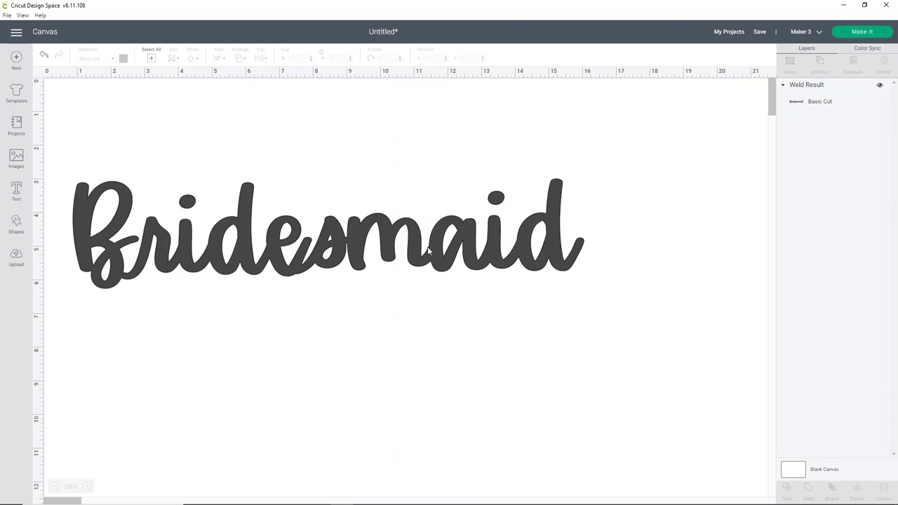
{"action": "left_click_drag", "start_coordinate": [468, 204], "coordinate": [482, 163]}
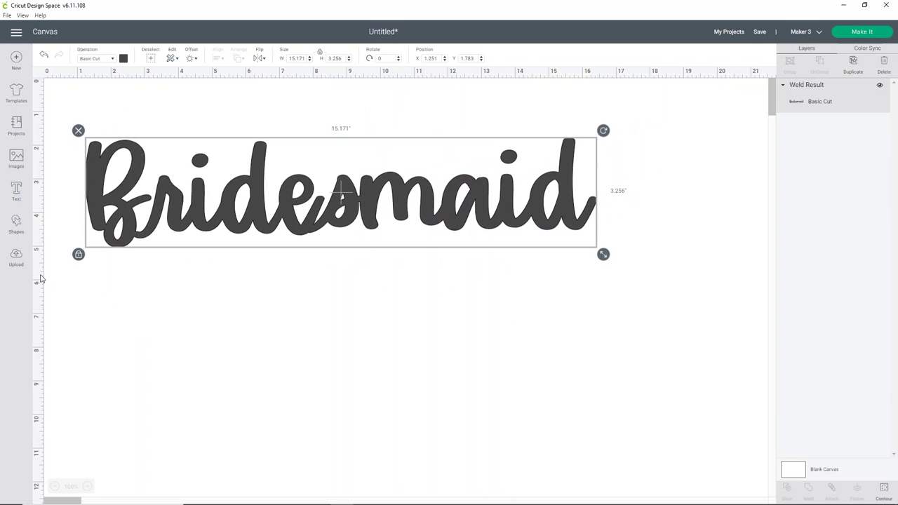
Step: Add a second text reading "Bridesmaid" and place it below the welded word
{"action": "left_click", "coordinate": [18, 190]}
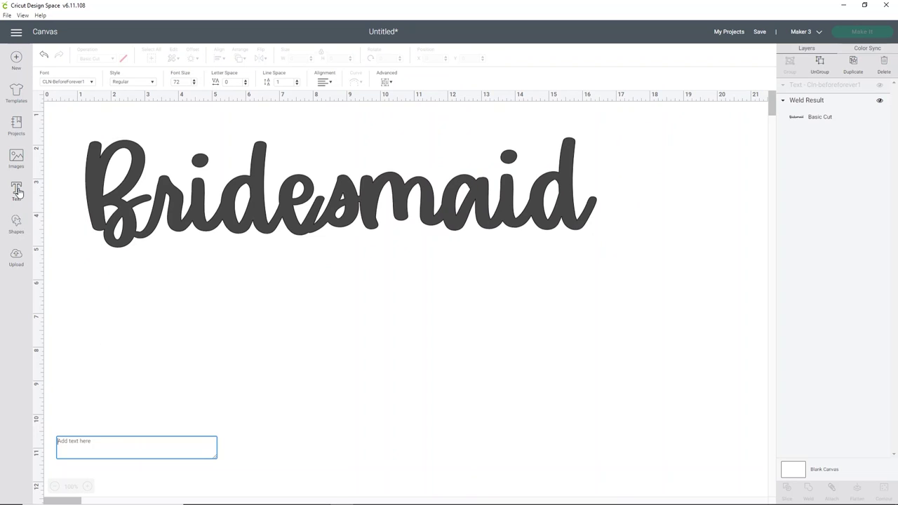
{"action": "type", "text": "Brides"}
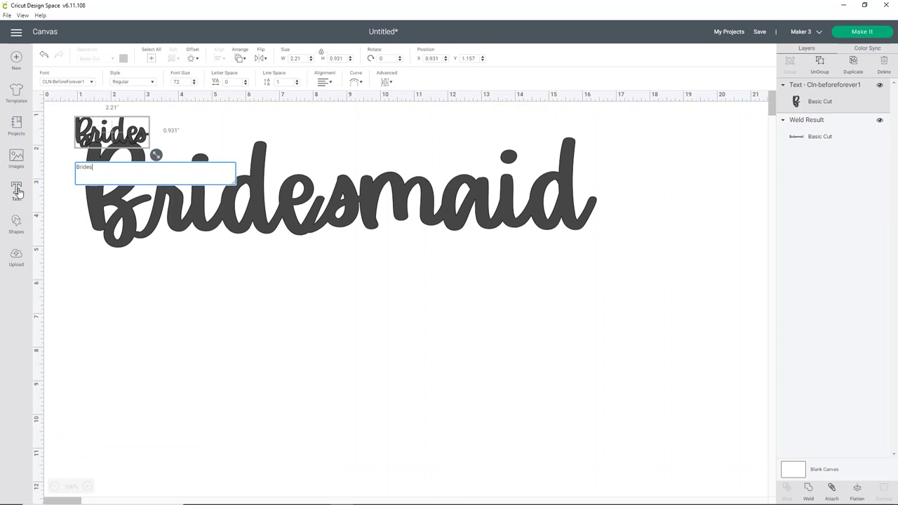
{"action": "type", "text": "maid"}
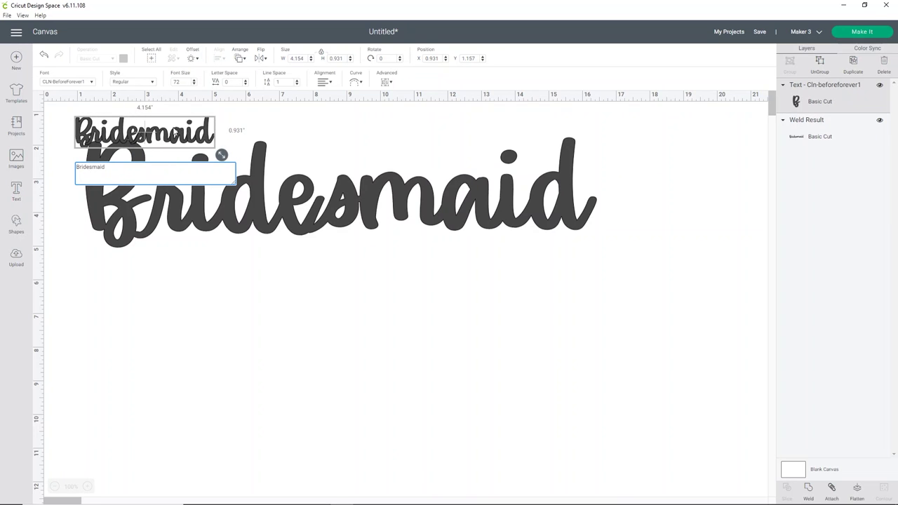
{"action": "left_click", "coordinate": [203, 190]}
{"action": "left_click_drag", "start_coordinate": [144, 132], "coordinate": [229, 327]}
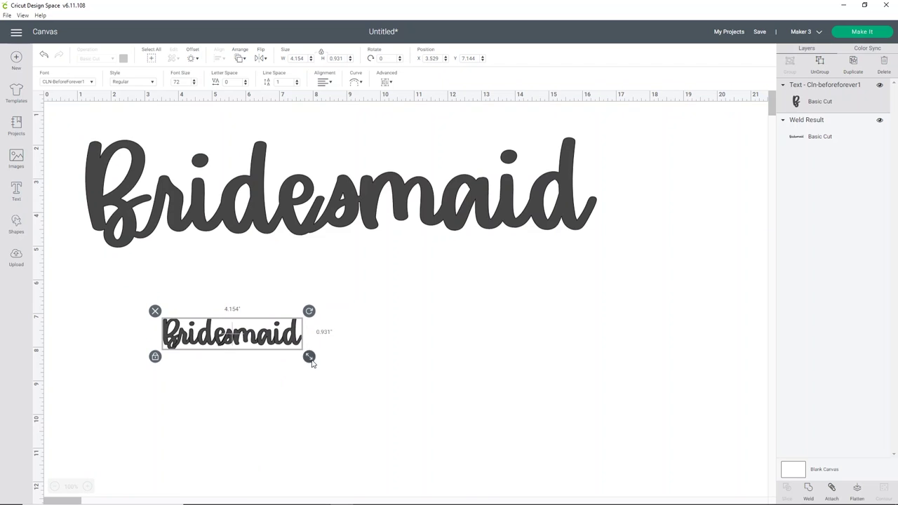
Step: Enlarge the new Bridesmaid text to about 14.3 inches wide and rearrange the canvas with the welded word off to its right
{"action": "left_click_drag", "start_coordinate": [304, 353], "coordinate": [444, 438]}
{"action": "left_click_drag", "start_coordinate": [321, 236], "coordinate": [833, 241]}
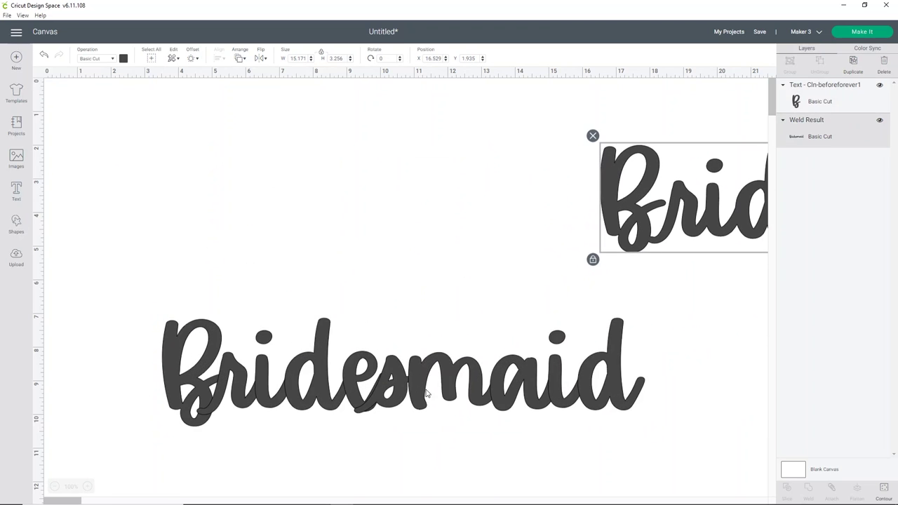
{"action": "left_click_drag", "start_coordinate": [372, 360], "coordinate": [306, 289]}
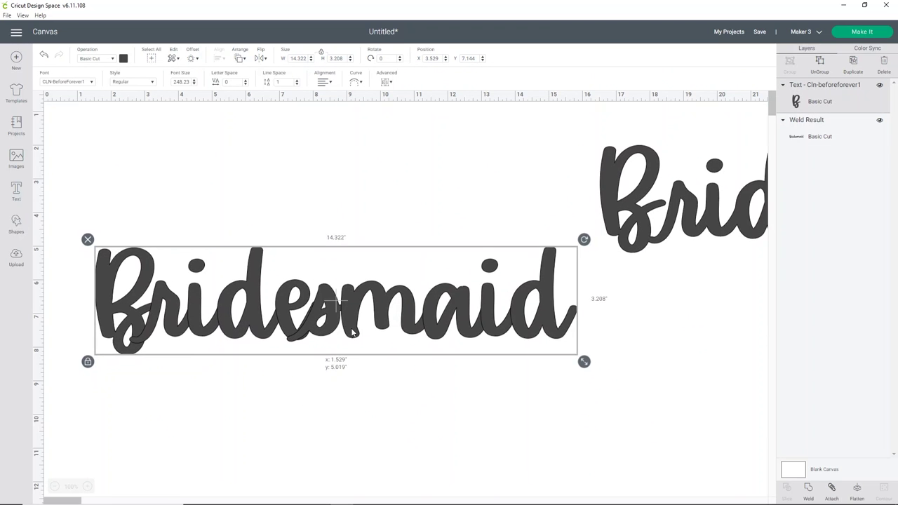
Step: Try the Christmas Time Personal font on the new Bridesmaid text and scale it to about 14.7 inches wide
{"action": "left_click", "coordinate": [92, 82]}
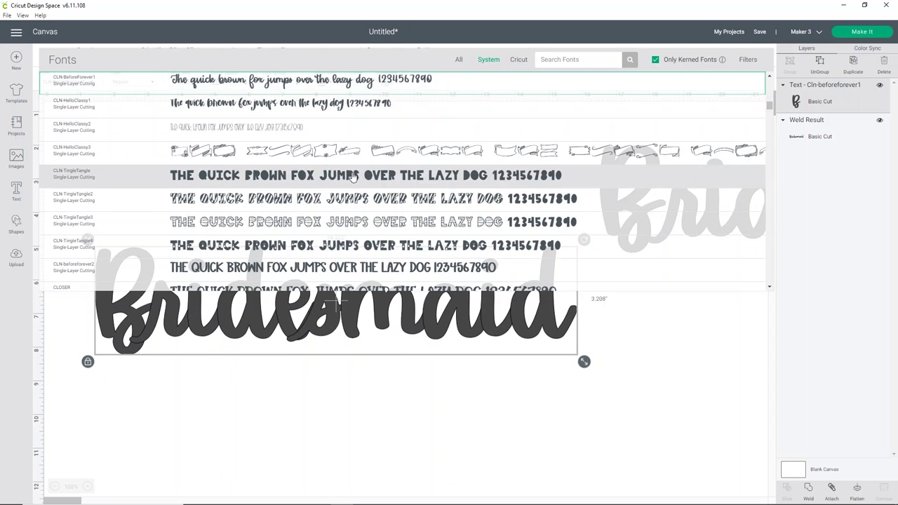
{"action": "scroll", "coordinate": [351, 191], "scroll_direction": "down", "scroll_amount": 2}
{"action": "scroll", "coordinate": [352, 191], "scroll_direction": "down", "scroll_amount": 4}
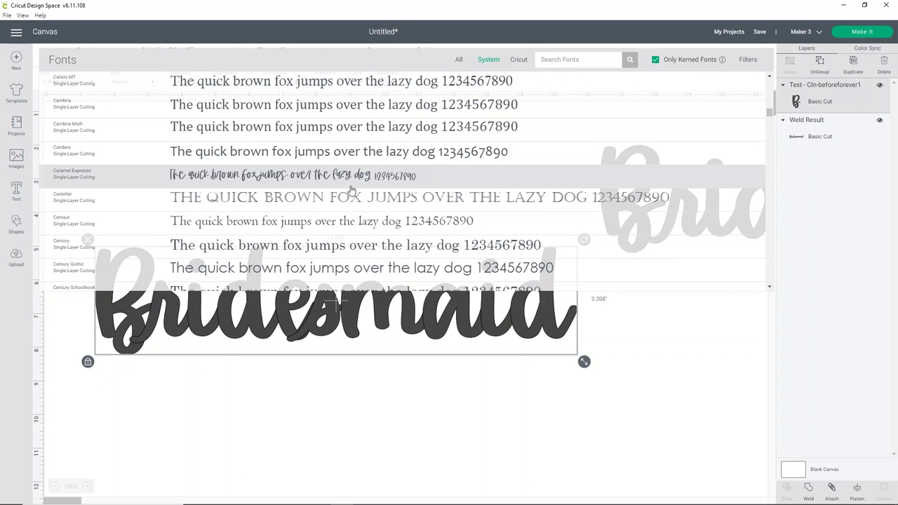
{"action": "scroll", "coordinate": [351, 191], "scroll_direction": "down", "scroll_amount": 4}
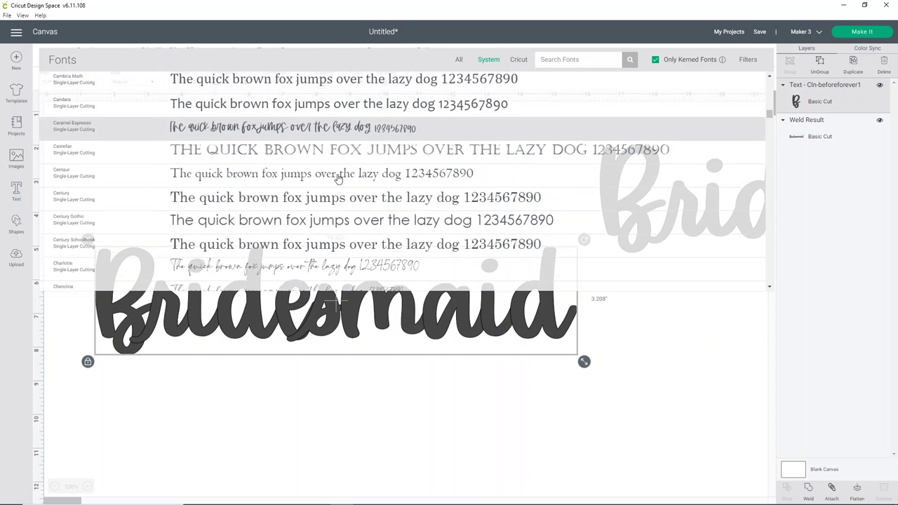
{"action": "scroll", "coordinate": [338, 178], "scroll_direction": "down", "scroll_amount": 2}
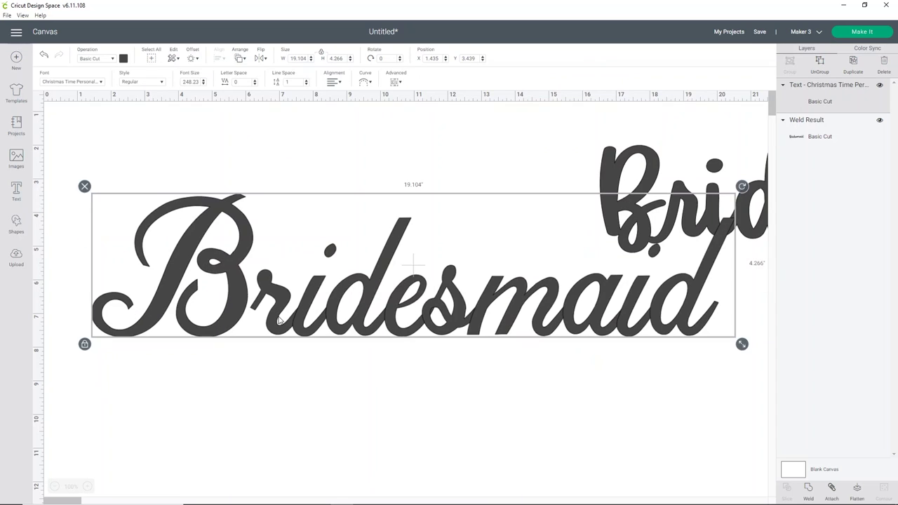
{"action": "left_click_drag", "start_coordinate": [317, 317], "coordinate": [269, 338]}
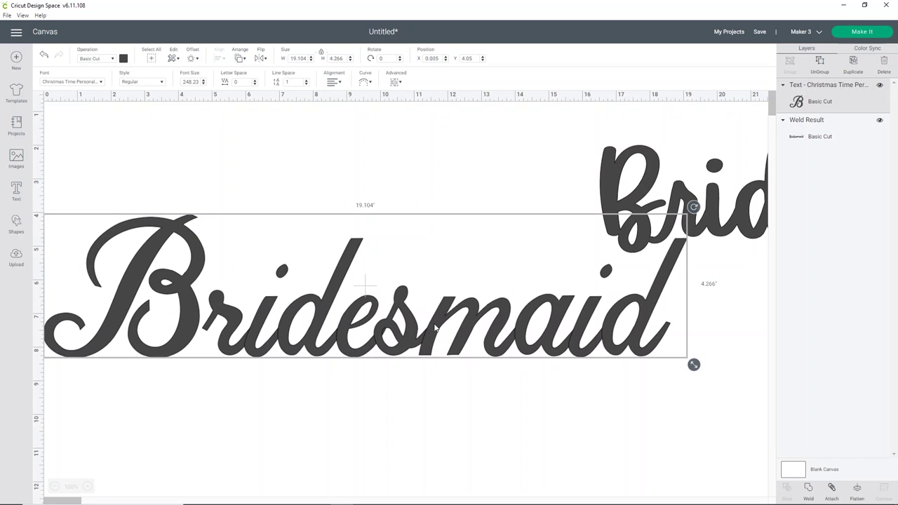
{"action": "left_click_drag", "start_coordinate": [693, 365], "coordinate": [575, 319]}
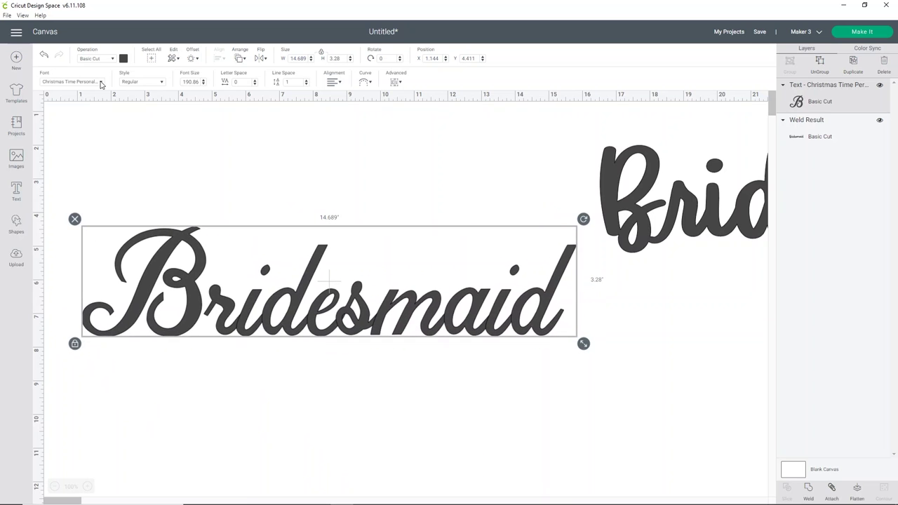
Step: Change the new Bridesmaid text's font to Hello Bluebird Script and size it about 15.25 inches wide
{"action": "left_click", "coordinate": [100, 83]}
{"action": "scroll", "coordinate": [385, 149], "scroll_direction": "down", "scroll_amount": 1}
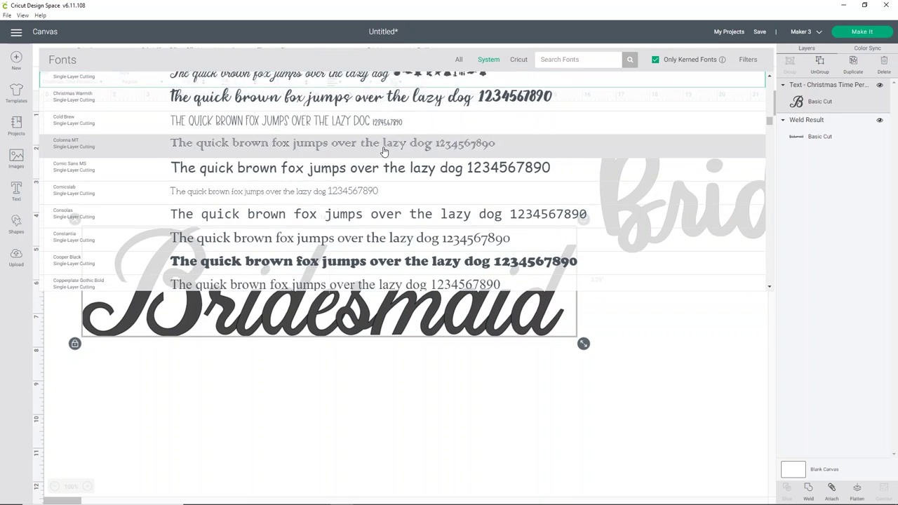
{"action": "scroll", "coordinate": [385, 151], "scroll_direction": "down", "scroll_amount": 2}
{"action": "key", "text": "Escape"}
Step: Delete the earlier welded Bridesmaid word and move the remaining text higher on the canvas
{"action": "left_click", "coordinate": [682, 204]}
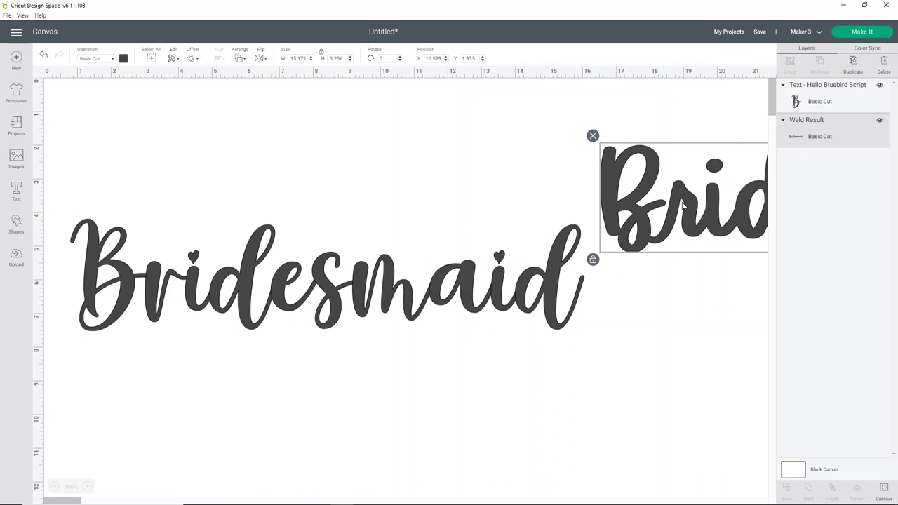
{"action": "key", "text": "Delete"}
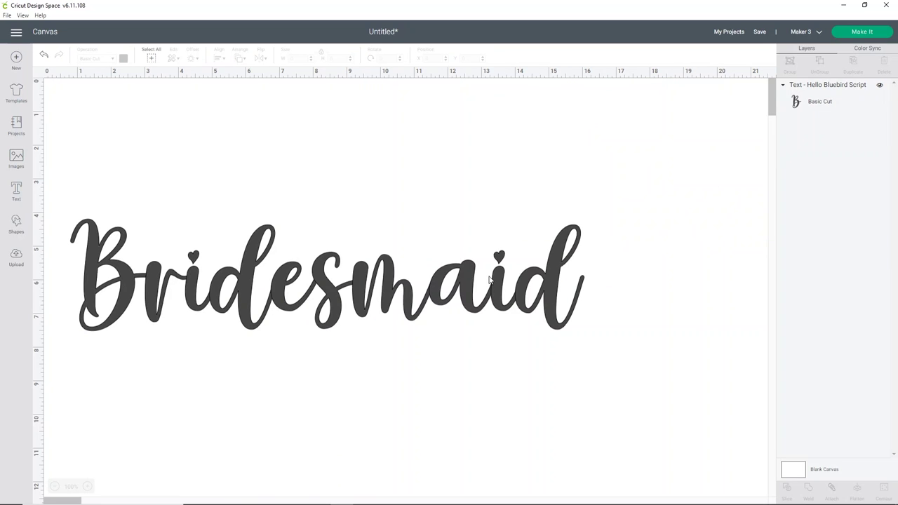
{"action": "left_click", "coordinate": [578, 297]}
{"action": "left_click_drag", "start_coordinate": [550, 302], "coordinate": [564, 247]}
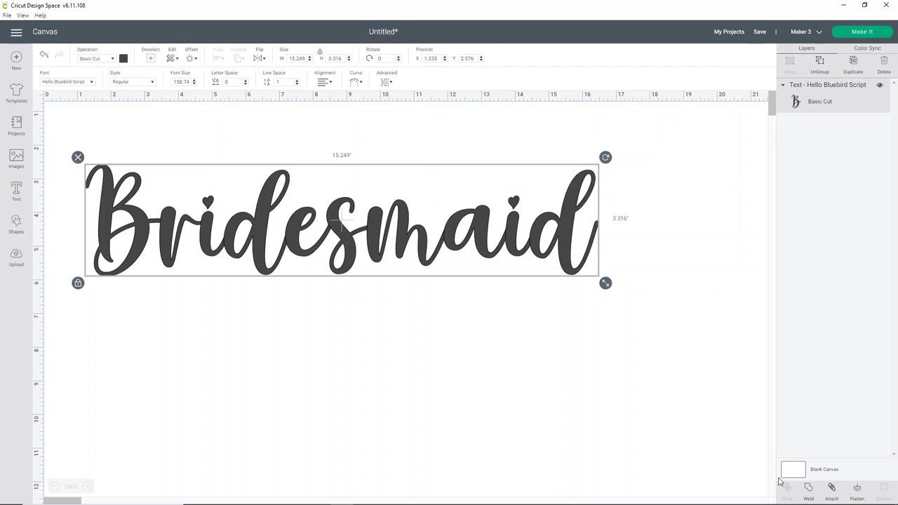
Step: Weld the Hello Bluebird Script Bridesmaid text into one shape and set its material color to white
{"action": "left_click", "coordinate": [809, 491]}
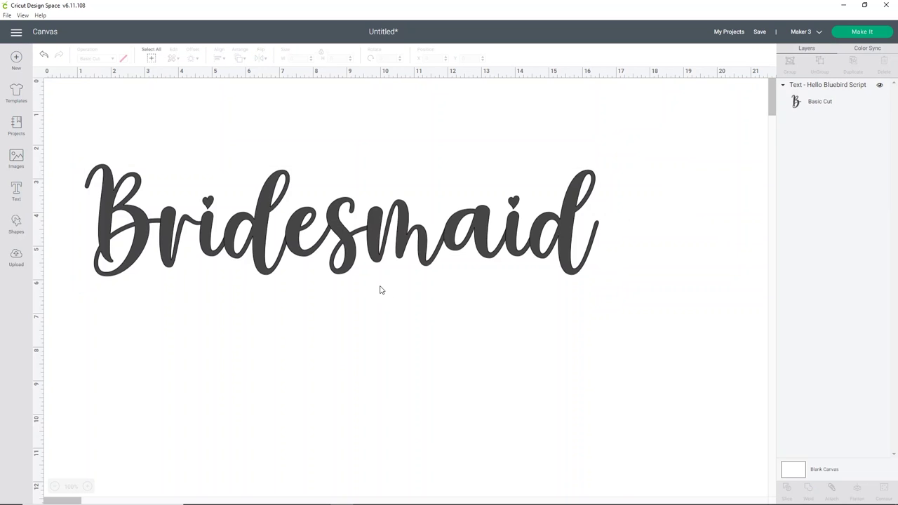
{"action": "left_click", "coordinate": [384, 246]}
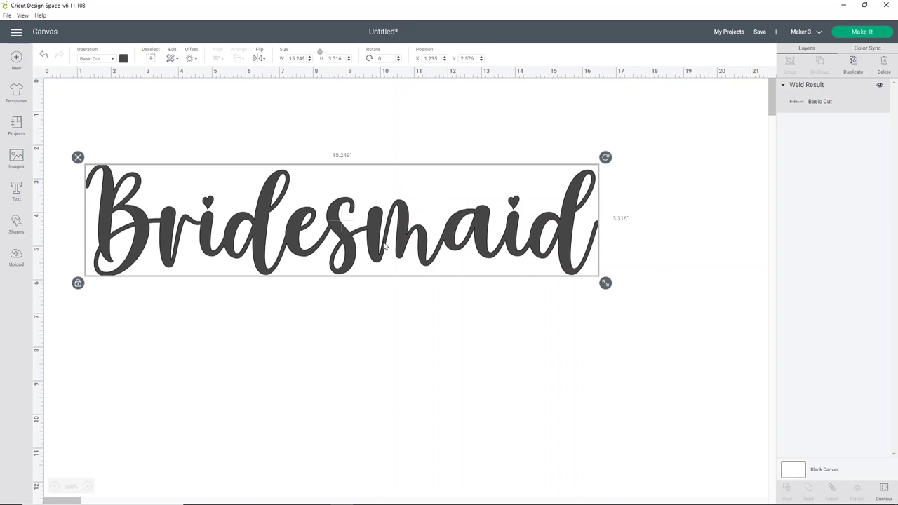
{"action": "left_click", "coordinate": [124, 58]}
{"action": "left_click", "coordinate": [133, 149]}
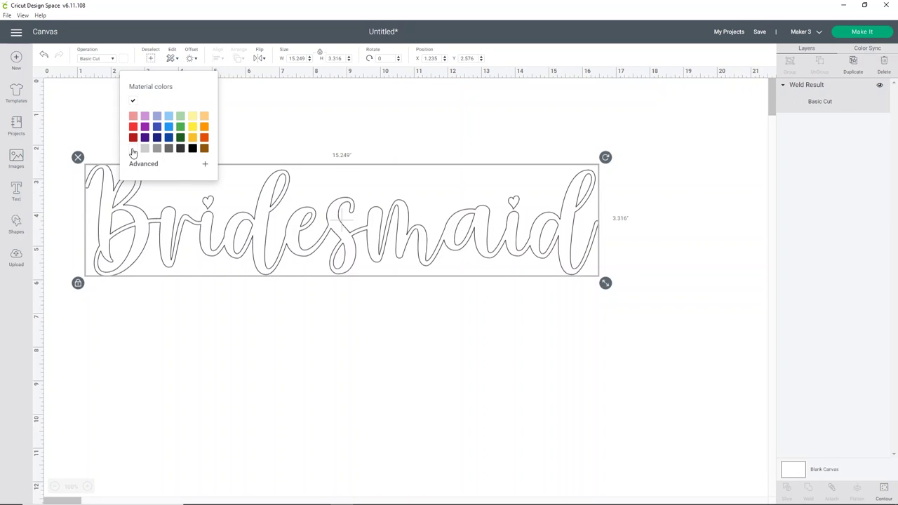
Step: Move the welded Bridesmaid lettering aside to the right and place a new text reading Bride in the cleared space
{"action": "left_click_drag", "start_coordinate": [177, 244], "coordinate": [607, 237]}
{"action": "left_click", "coordinate": [277, 246]}
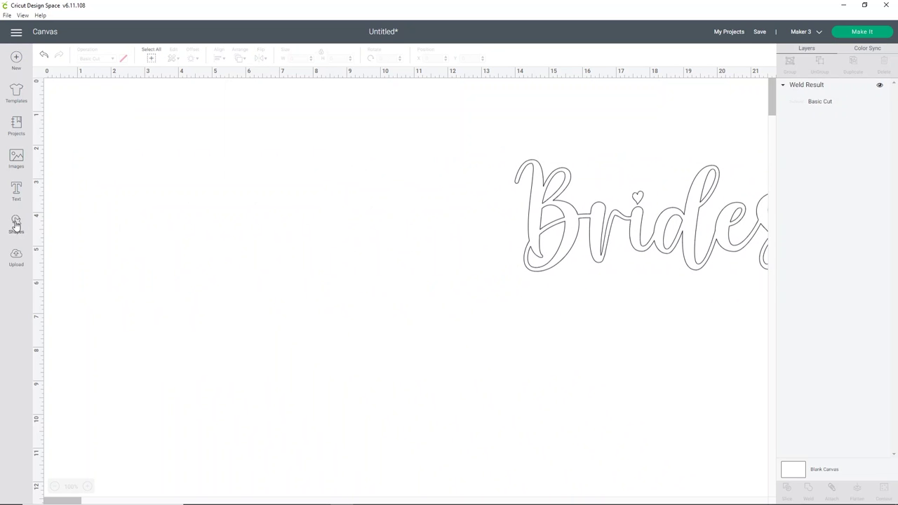
{"action": "left_click", "coordinate": [17, 195]}
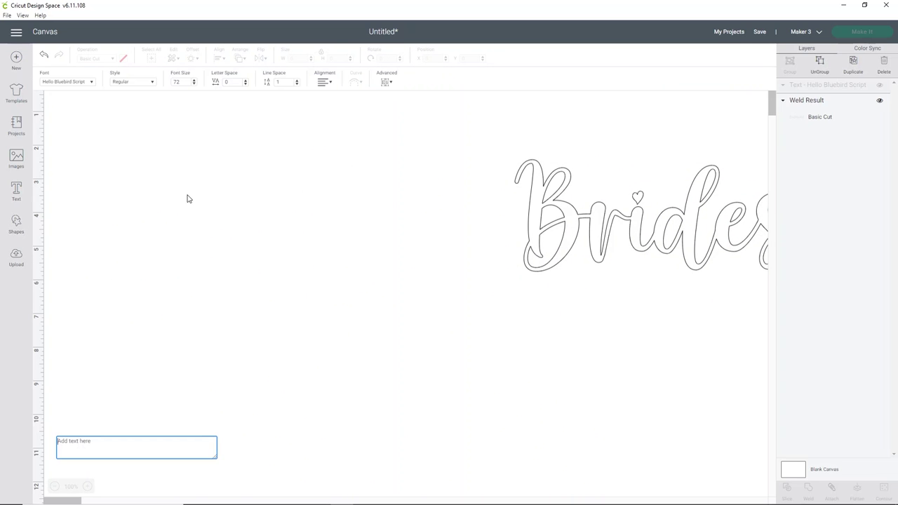
{"action": "type", "text": "Bride"}
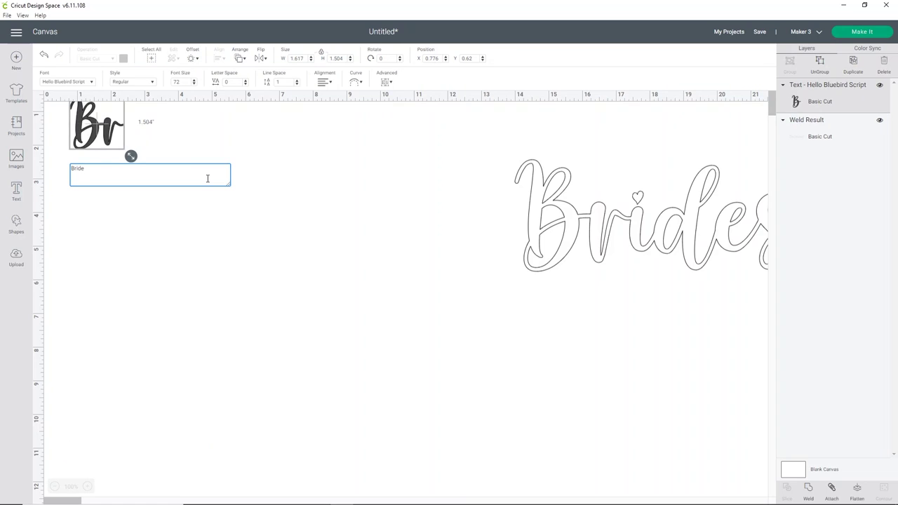
{"action": "left_click_drag", "start_coordinate": [156, 143], "coordinate": [252, 262]}
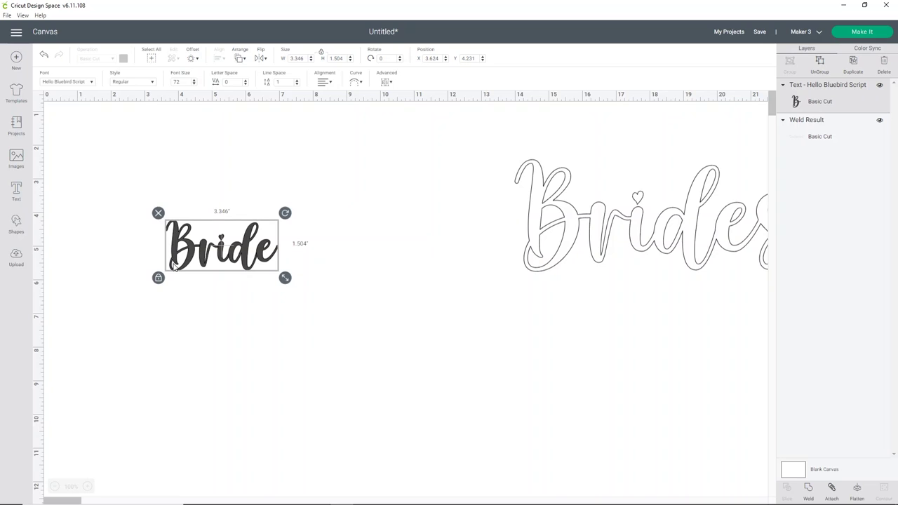
Step: Try changing the Bride text to Future Mrs. followed by a surname
{"action": "double_click", "coordinate": [214, 263]}
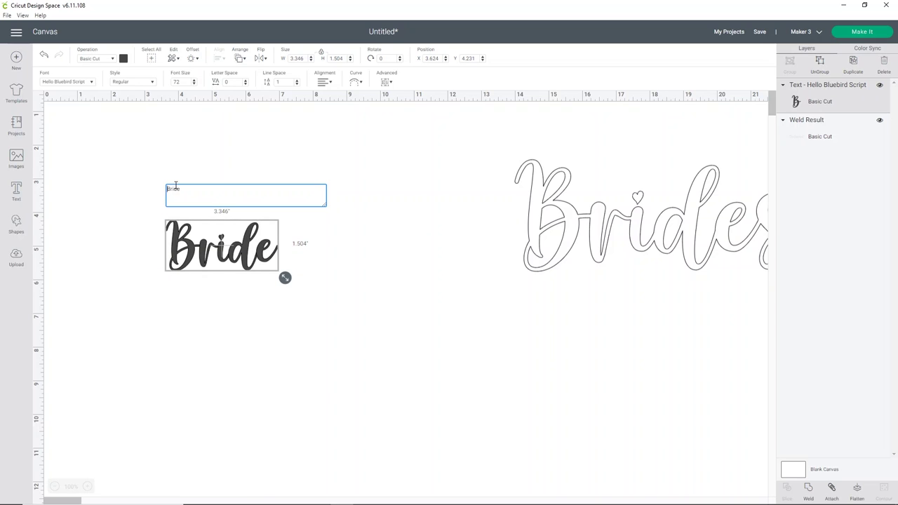
{"action": "type", "text": "Fut"}
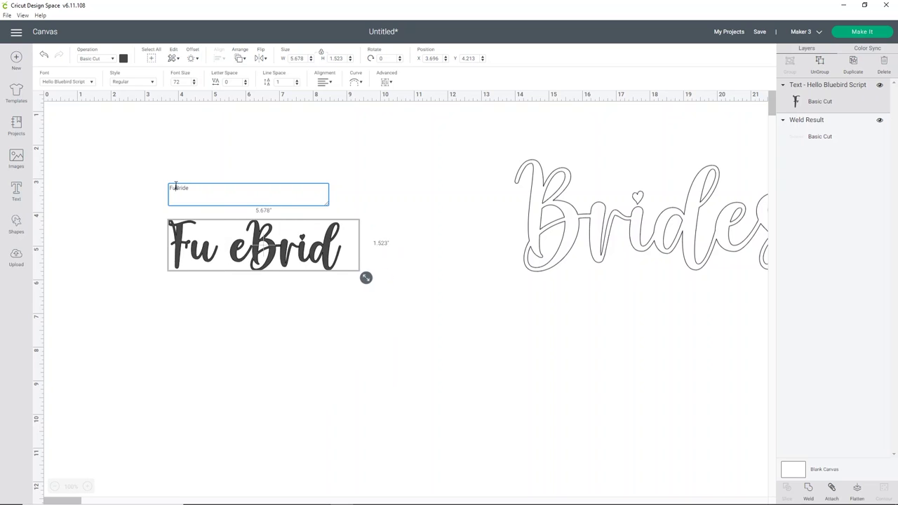
{"action": "type", "text": "ture"}
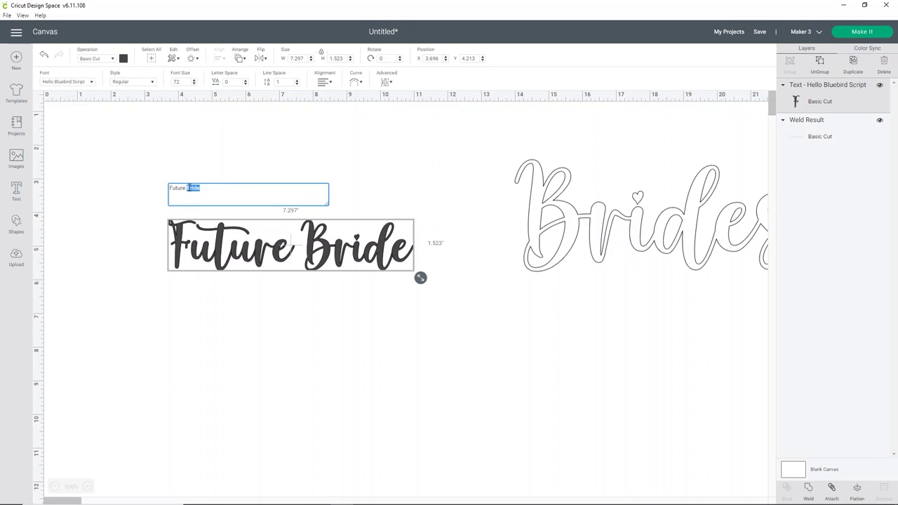
{"action": "type", "text": "Mrs."}
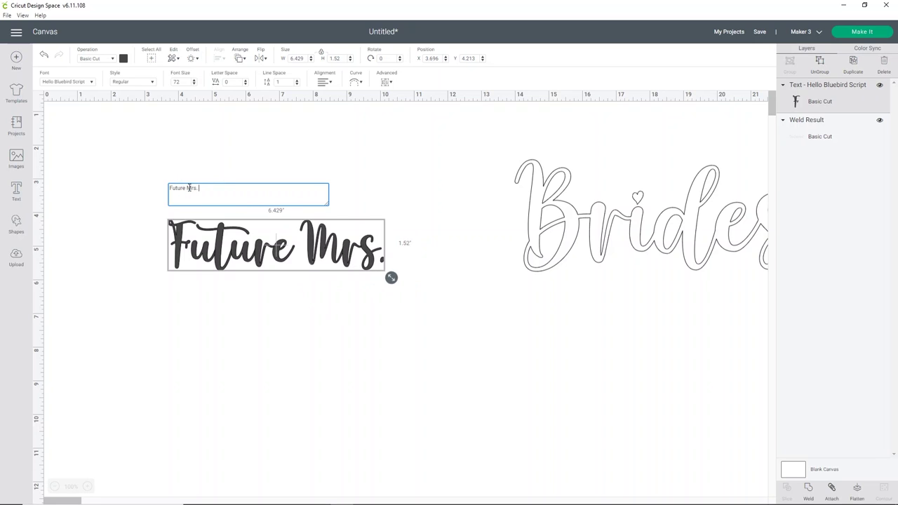
{"action": "type", "text": " Blackstone"}
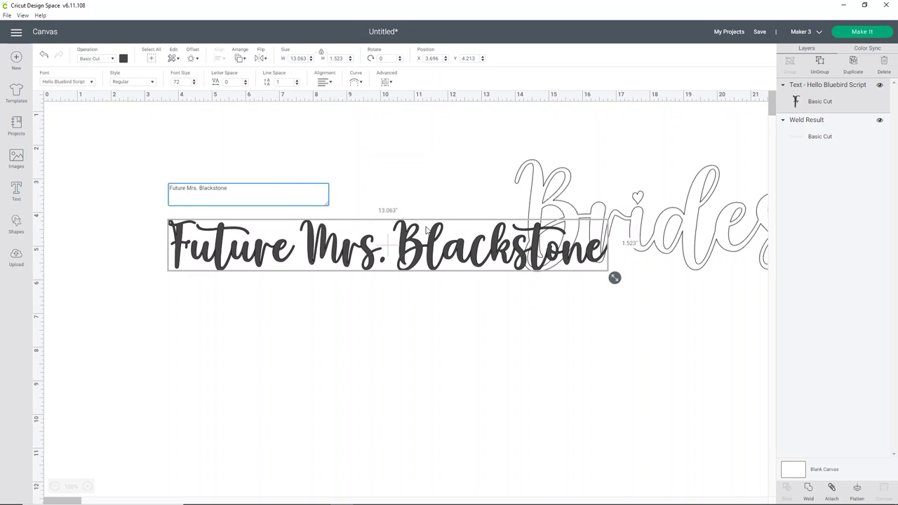
Step: Move the Future Mrs. text below the Bridesmaid lettering and scale it to about 15.45 inches wide
{"action": "left_click", "coordinate": [411, 203]}
{"action": "left_click_drag", "start_coordinate": [424, 247], "coordinate": [332, 321]}
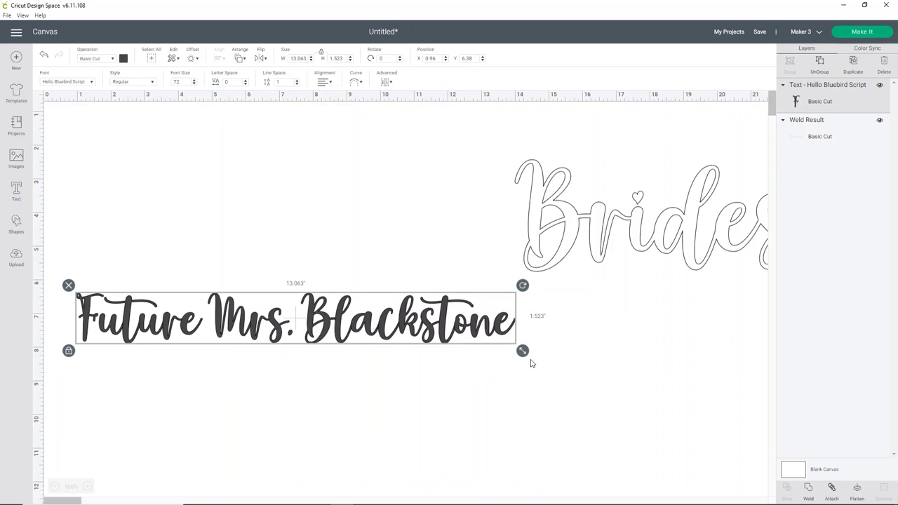
{"action": "mouse_move", "coordinate": [531, 361]}
{"action": "left_mouse_down"}
{"action": "mouse_move", "coordinate": [539, 367]}
{"action": "mouse_move", "coordinate": [518, 362]}
{"action": "mouse_move", "coordinate": [541, 361]}
{"action": "left_mouse_up"}
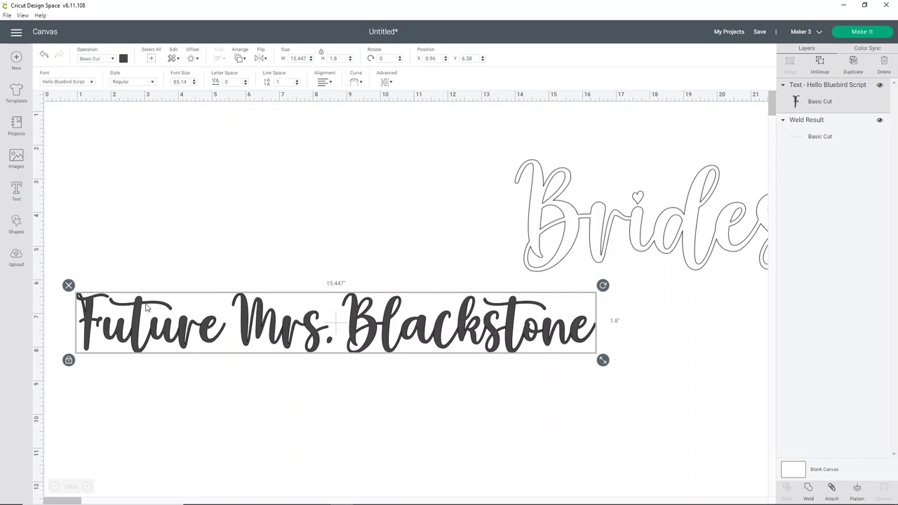
Step: Replace the Future Mrs. text with Bride to be and scale it to about 12.86 inches wide
{"action": "key", "text": "ctrl+z"}
{"action": "key", "text": "ctrl+z"}
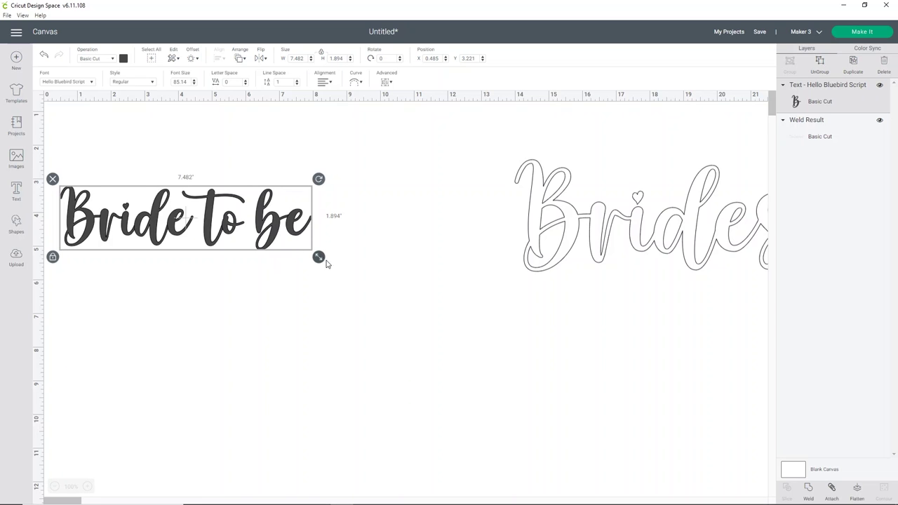
{"action": "left_click_drag", "start_coordinate": [326, 264], "coordinate": [398, 306]}
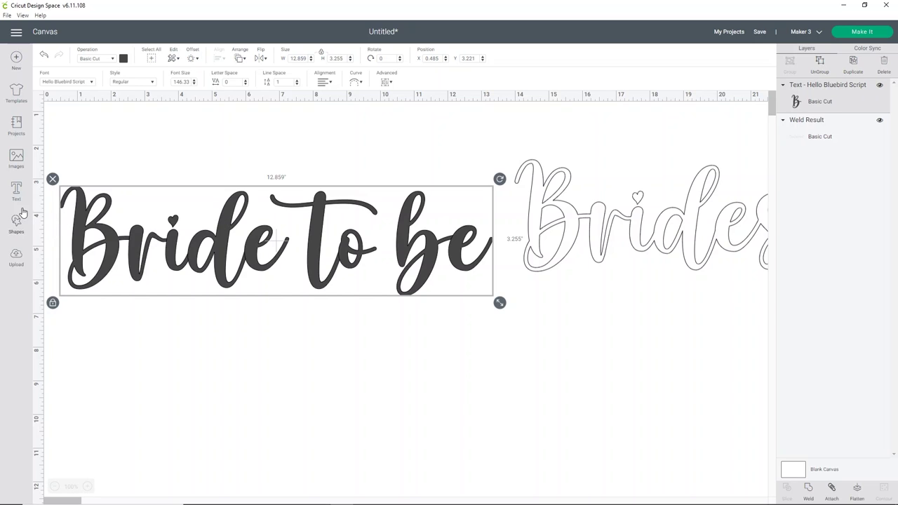
Step: Search the image library for ring and look through the results for a suitable wedding ring graphic
{"action": "left_click", "coordinate": [16, 166]}
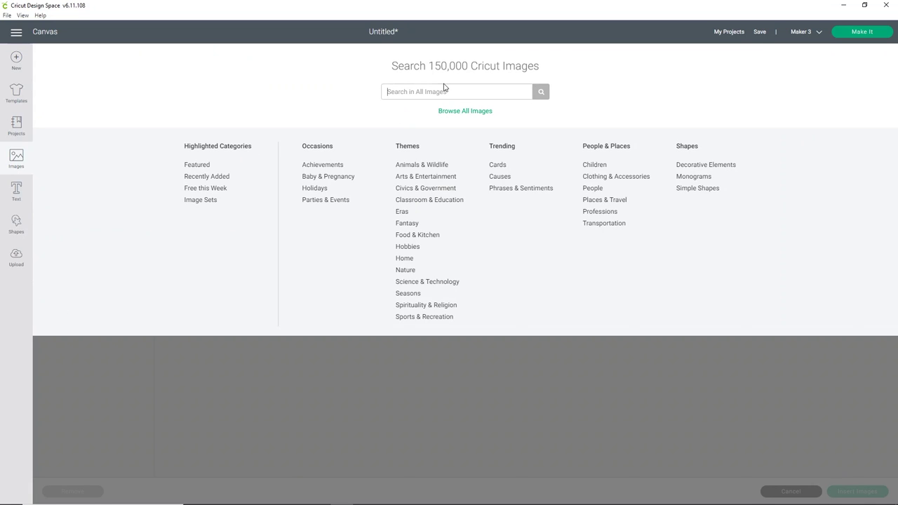
{"action": "type", "text": "ring"}
{"action": "key", "text": "Return"}
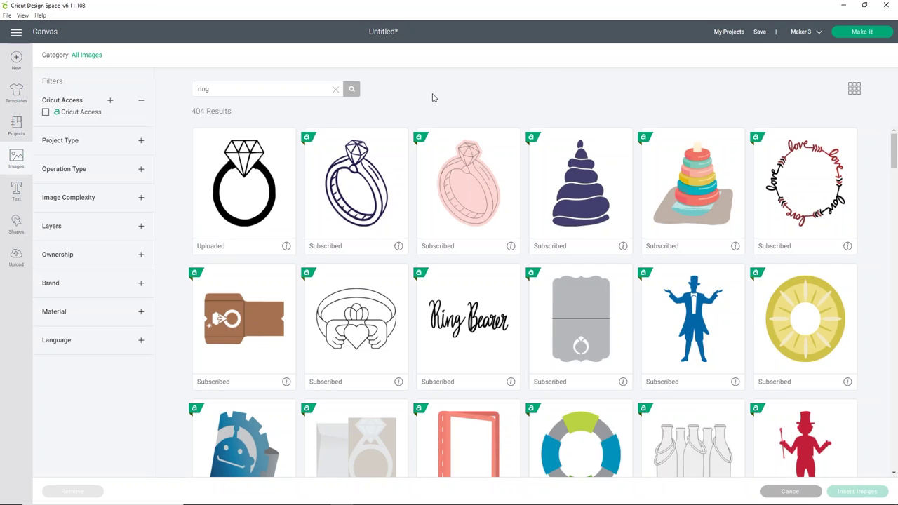
{"action": "scroll", "coordinate": [435, 238], "scroll_direction": "down", "scroll_amount": 3}
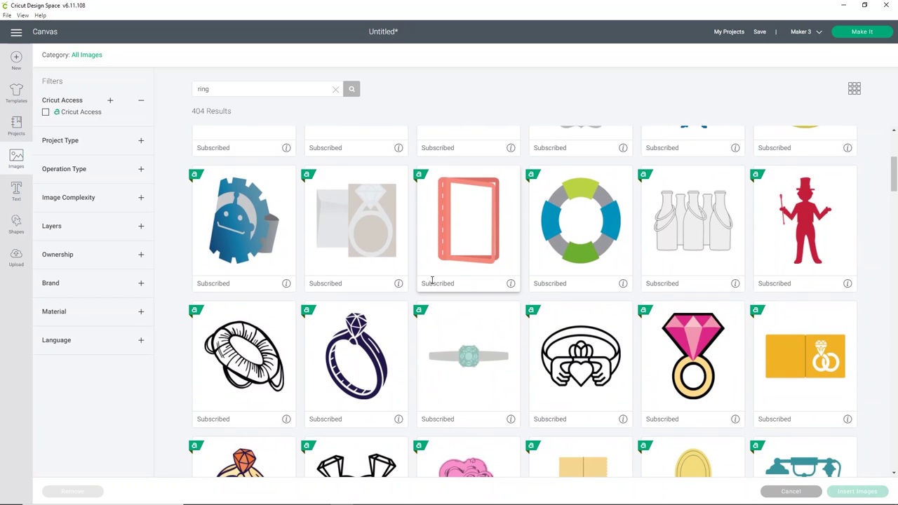
{"action": "scroll", "coordinate": [432, 282], "scroll_direction": "down", "scroll_amount": 3}
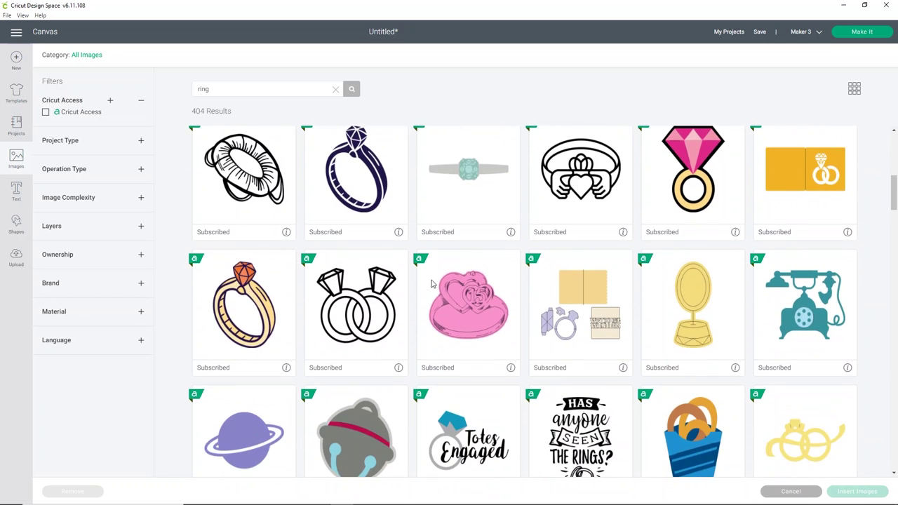
{"action": "scroll", "coordinate": [431, 284], "scroll_direction": "down", "scroll_amount": 5}
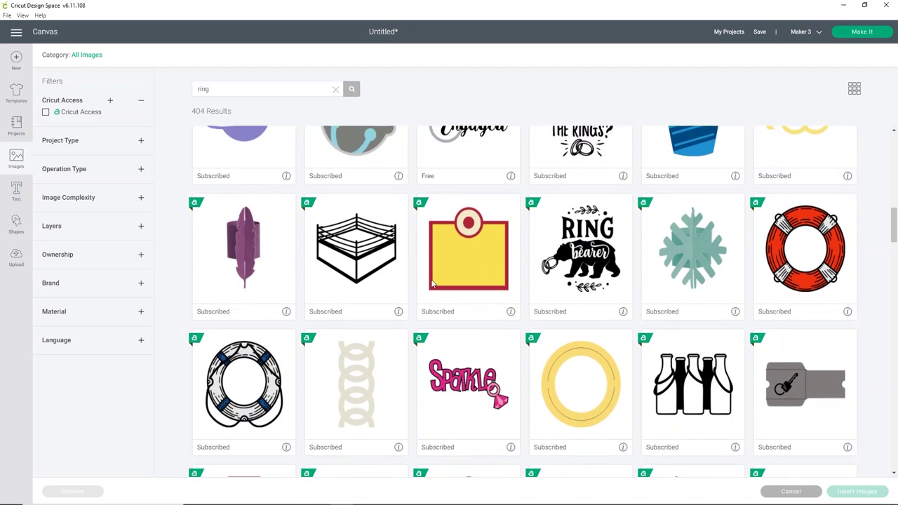
{"action": "scroll", "coordinate": [432, 283], "scroll_direction": "down", "scroll_amount": 4}
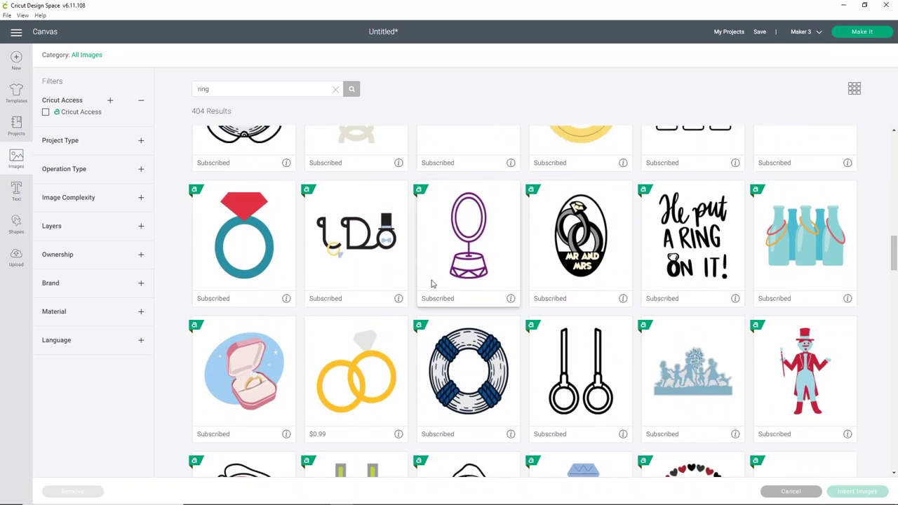
{"action": "scroll", "coordinate": [433, 283], "scroll_direction": "down", "scroll_amount": 6}
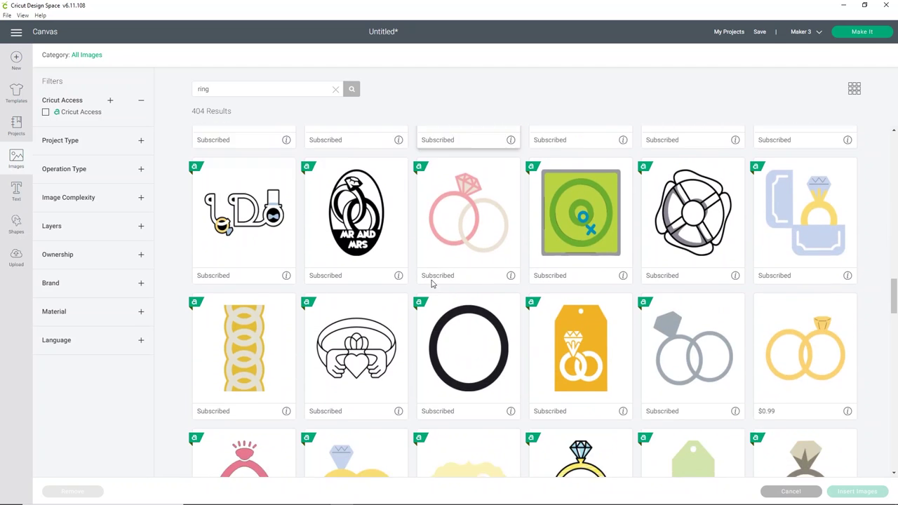
{"action": "scroll", "coordinate": [432, 283], "scroll_direction": "down", "scroll_amount": 3}
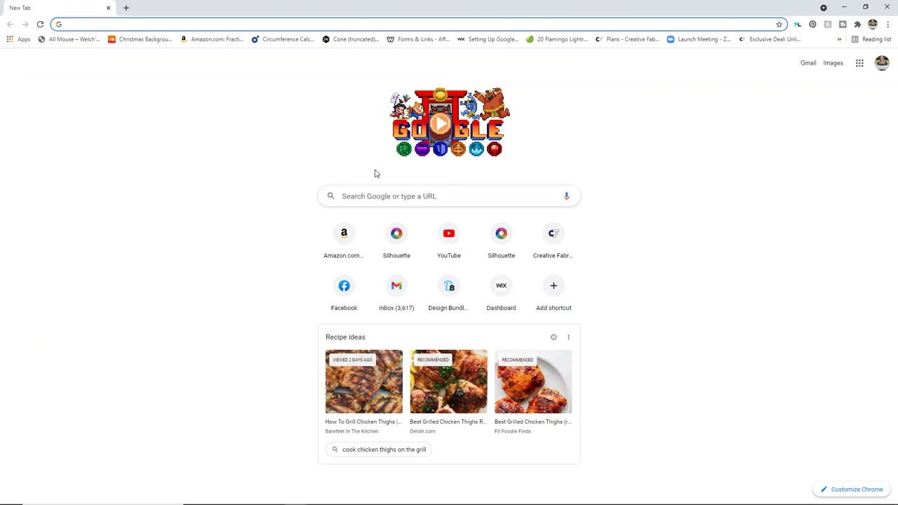
Step: Switch to Chrome and run a Google image search for wedding ring svg
{"action": "left_click", "coordinate": [373, 193]}
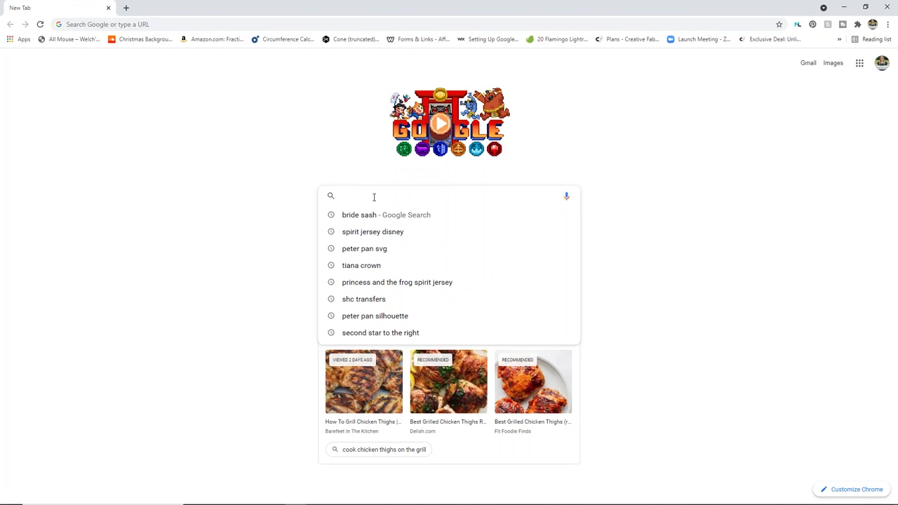
{"action": "type", "text": "wedding r"}
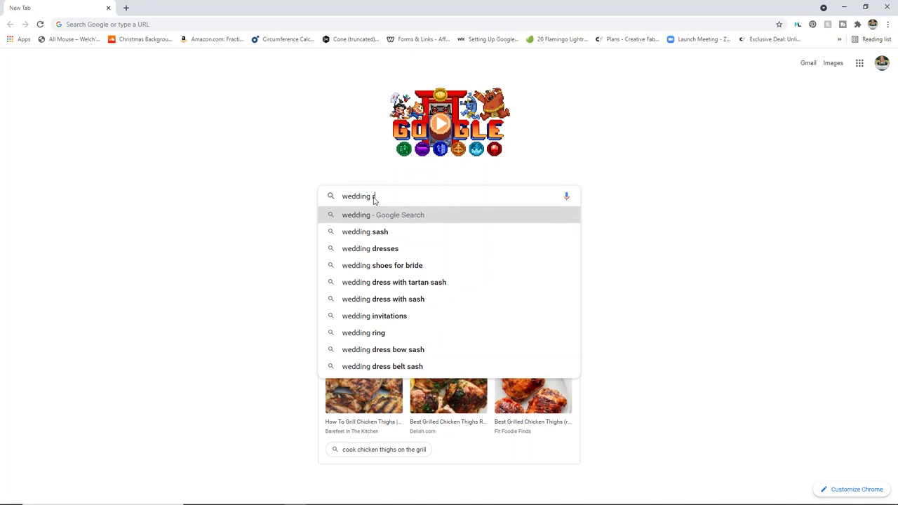
{"action": "type", "text": "ing scg"}
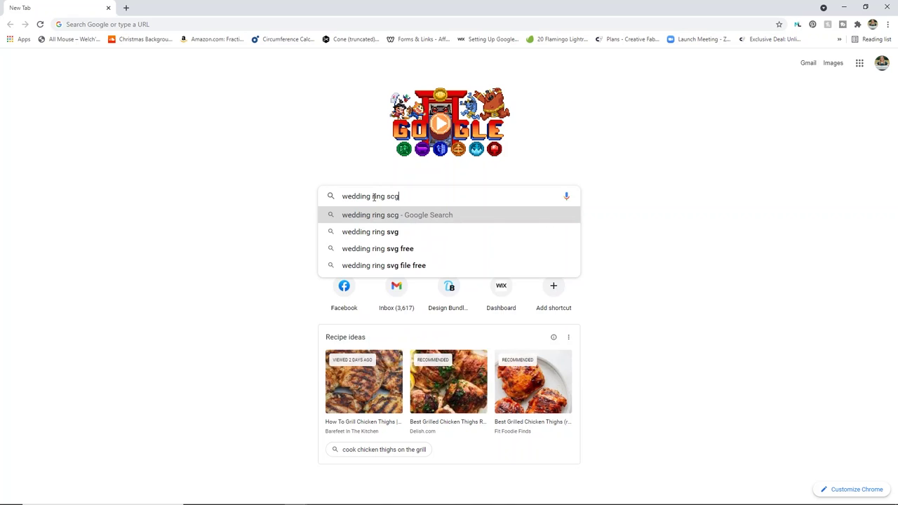
{"action": "key", "text": "BackSpace"}
{"action": "type", "text": "vg"}
{"action": "key", "text": "Return"}
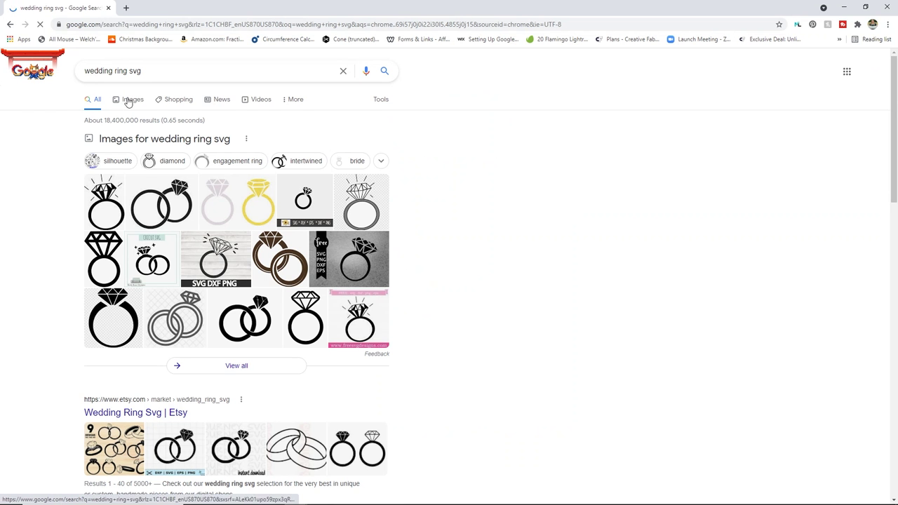
{"action": "left_click", "coordinate": [125, 100]}
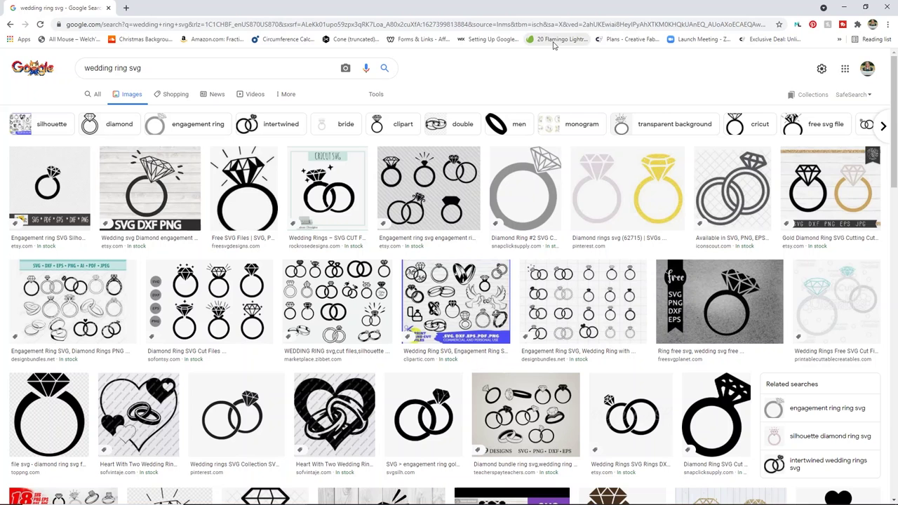
Step: Open the TopPNG diamond ring image from the results and start saving it to the computer
{"action": "scroll", "coordinate": [27, 428], "scroll_direction": "down", "scroll_amount": 1}
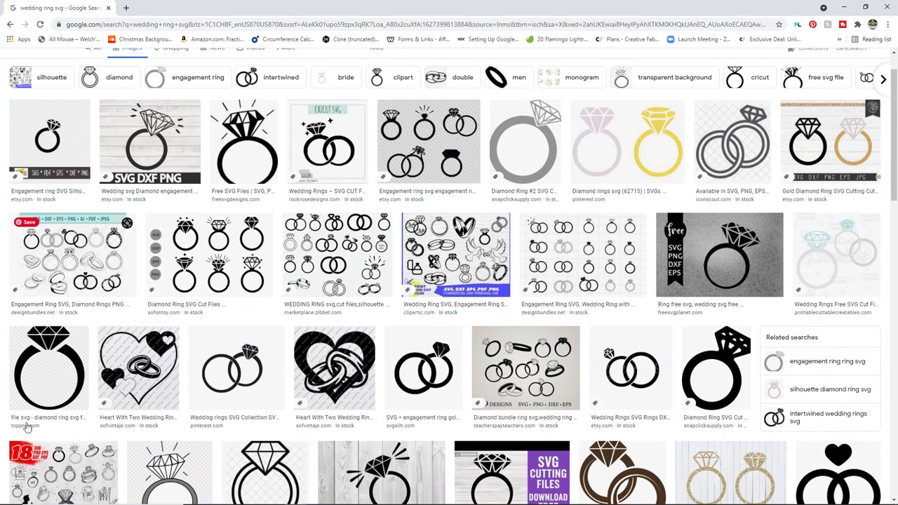
{"action": "left_click", "coordinate": [49, 373]}
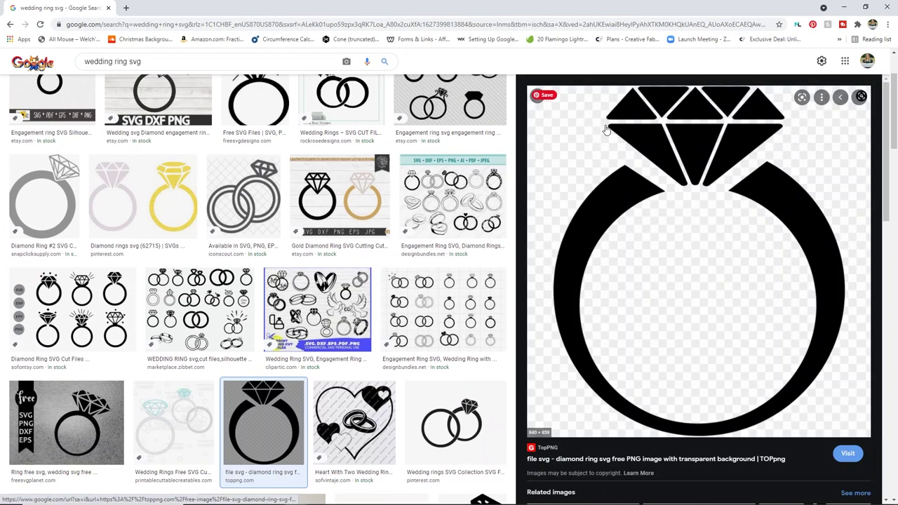
{"action": "right_click", "coordinate": [683, 197]}
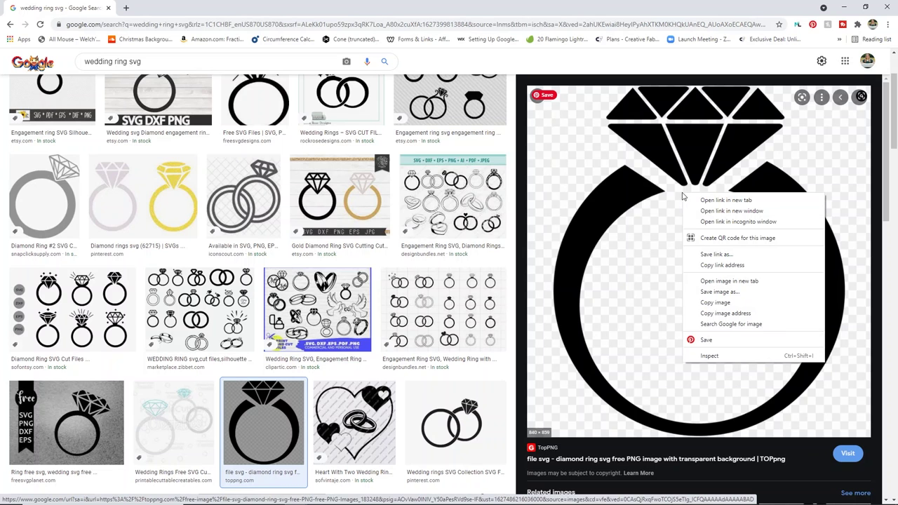
{"action": "left_click", "coordinate": [745, 292]}
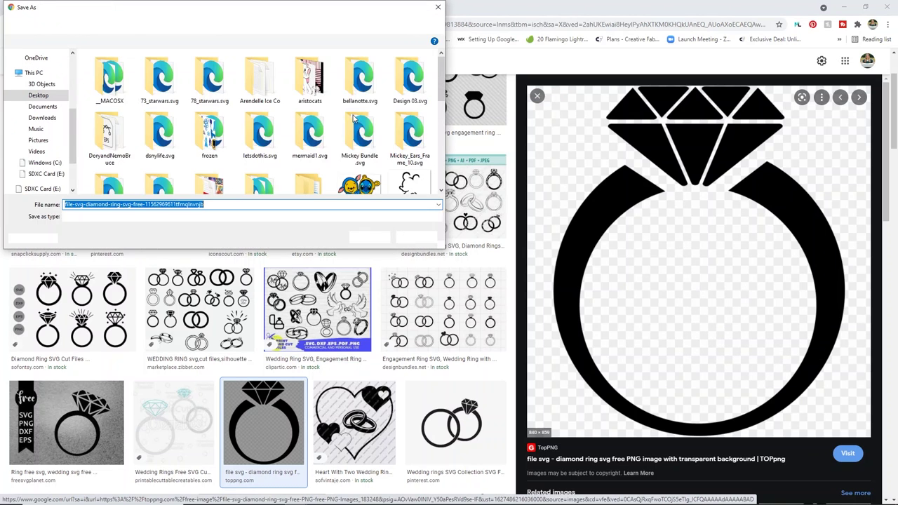
Step: Create a new folder named wedding inside the Desktop Cricut folder while saving the ring image
{"action": "scroll", "coordinate": [228, 77], "scroll_direction": "down", "scroll_amount": 3}
{"action": "scroll", "coordinate": [228, 77], "scroll_direction": "up", "scroll_amount": 5}
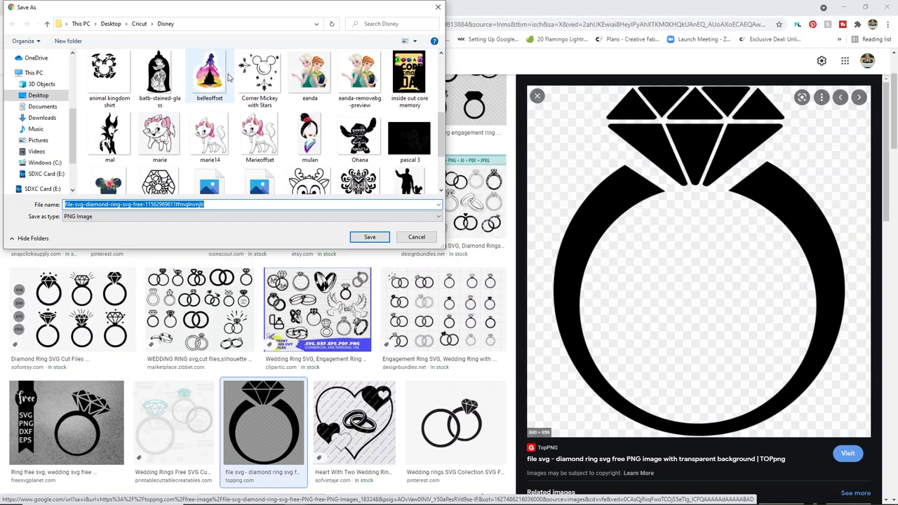
{"action": "left_click", "coordinate": [139, 23]}
{"action": "scroll", "coordinate": [212, 82], "scroll_direction": "down", "scroll_amount": 10}
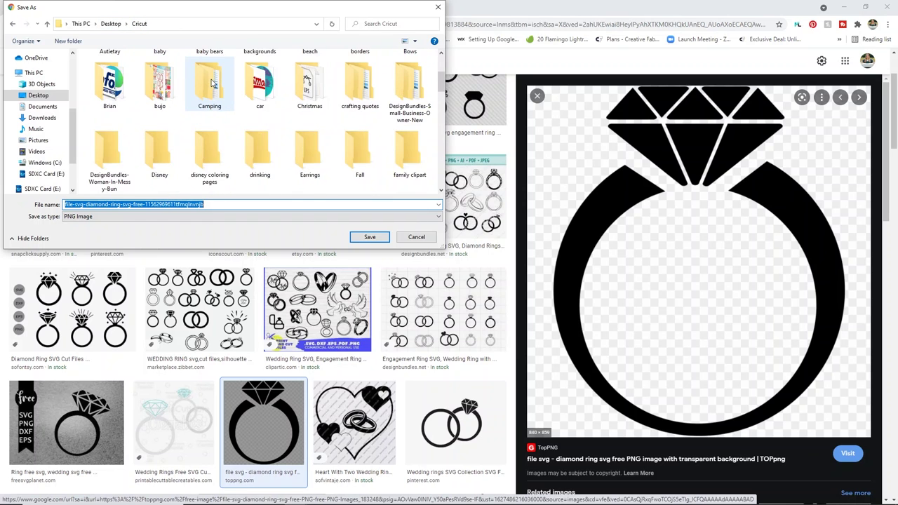
{"action": "scroll", "coordinate": [211, 82], "scroll_direction": "down", "scroll_amount": 5}
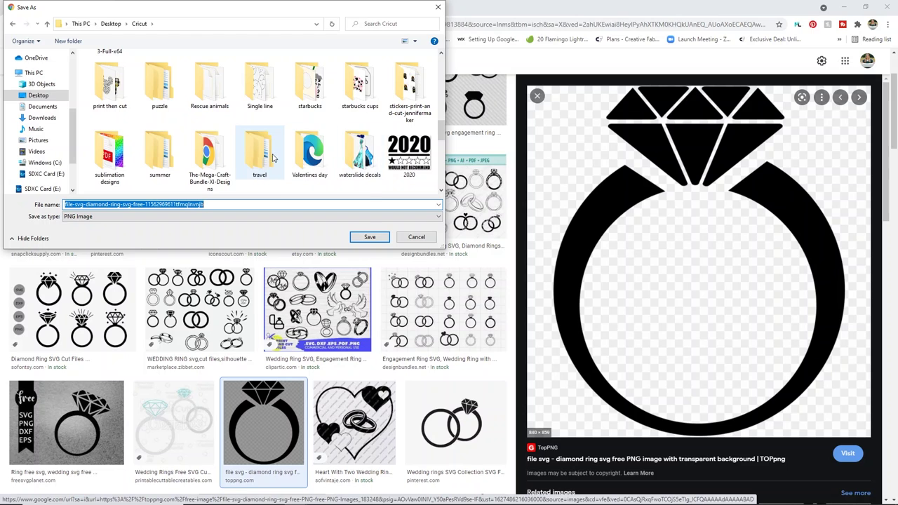
{"action": "scroll", "coordinate": [276, 158], "scroll_direction": "down", "scroll_amount": 1}
{"action": "right_click", "coordinate": [279, 131]}
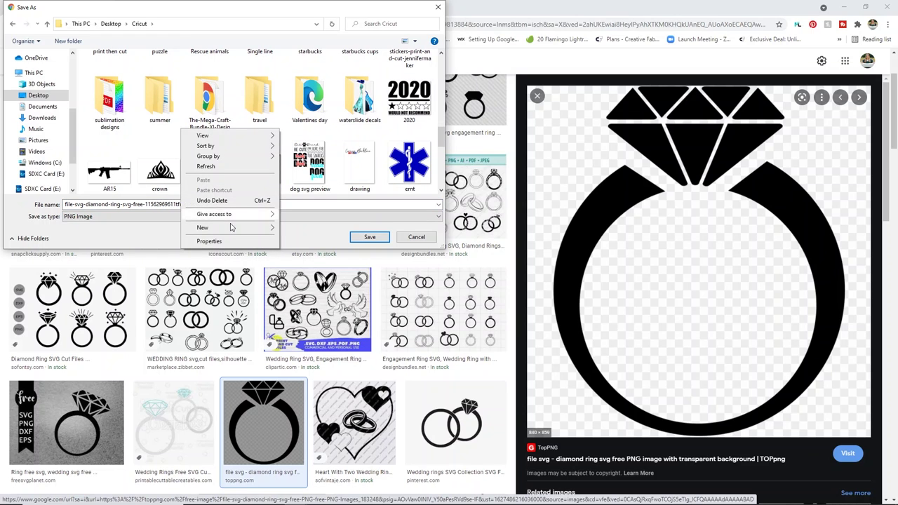
{"action": "mouse_move", "coordinate": [245, 228]}
{"action": "left_click", "coordinate": [291, 229]}
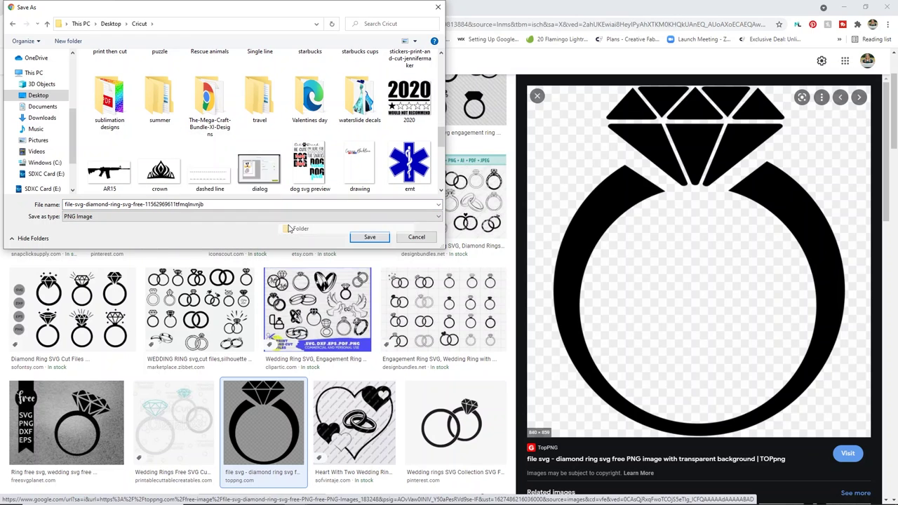
{"action": "type", "text": "wedding"}
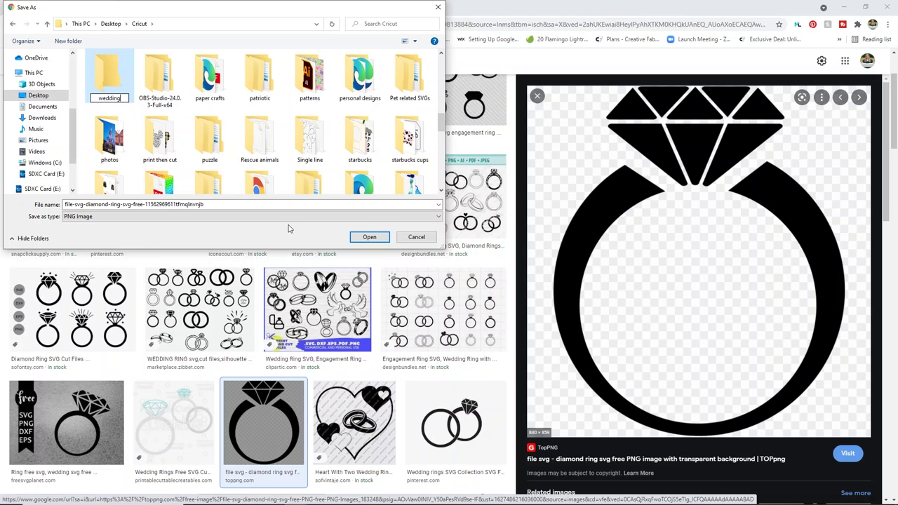
Step: Save the diamond ring image as ring in the new wedding folder
{"action": "left_click", "coordinate": [116, 75]}
{"action": "double_click", "coordinate": [117, 75]}
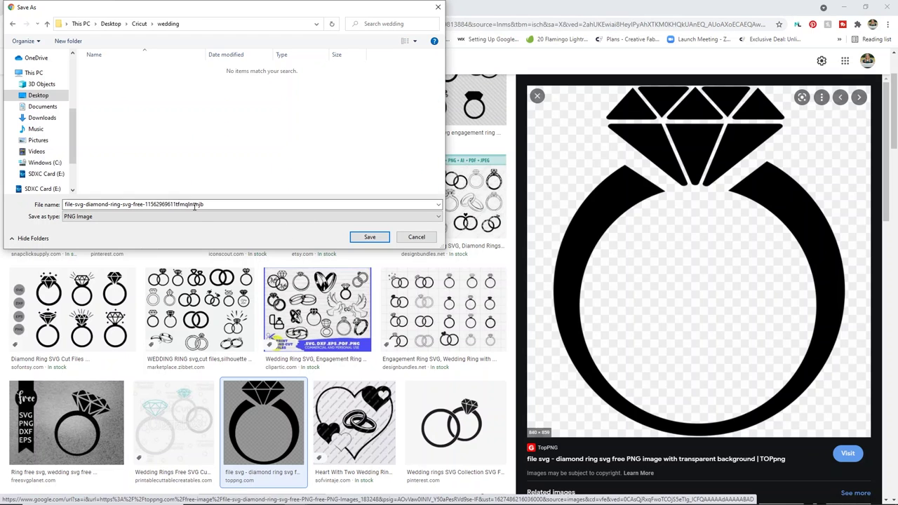
{"action": "type", "text": "ring"}
{"action": "key", "text": "Return"}
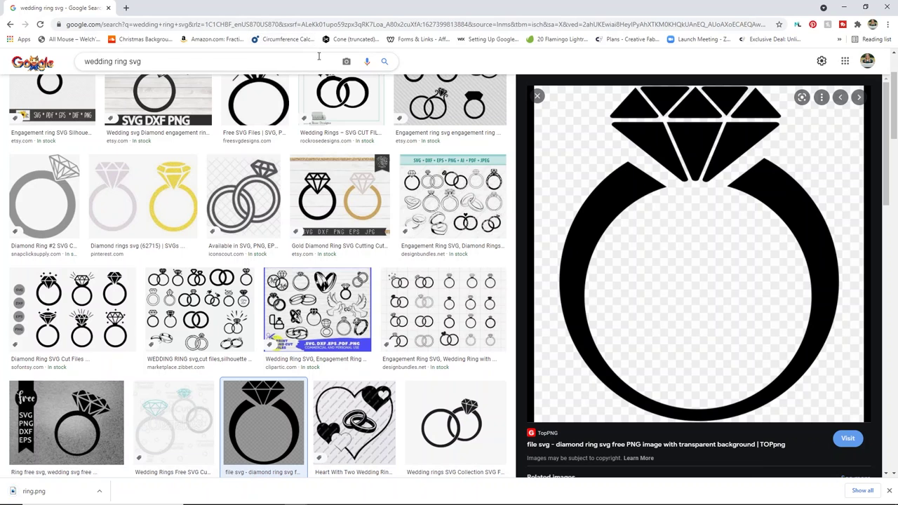
Step: Switch to Cricut Design Space and start uploading a new image by browsing the computer's files
{"action": "mouse_move", "coordinate": [390, 502]}
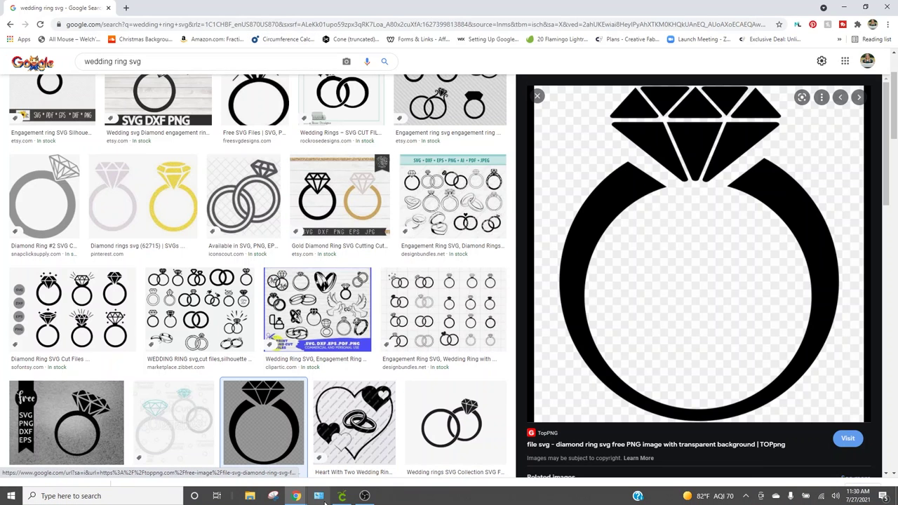
{"action": "left_click", "coordinate": [341, 496]}
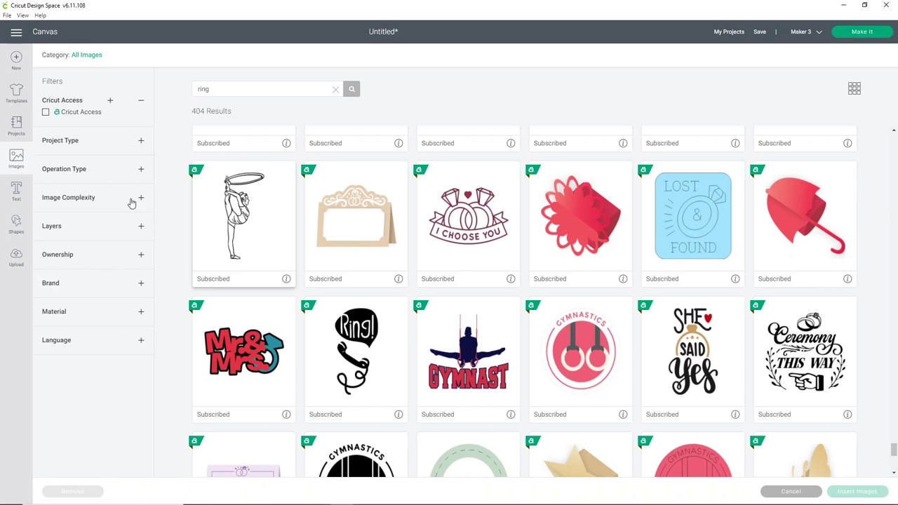
{"action": "left_click", "coordinate": [17, 260]}
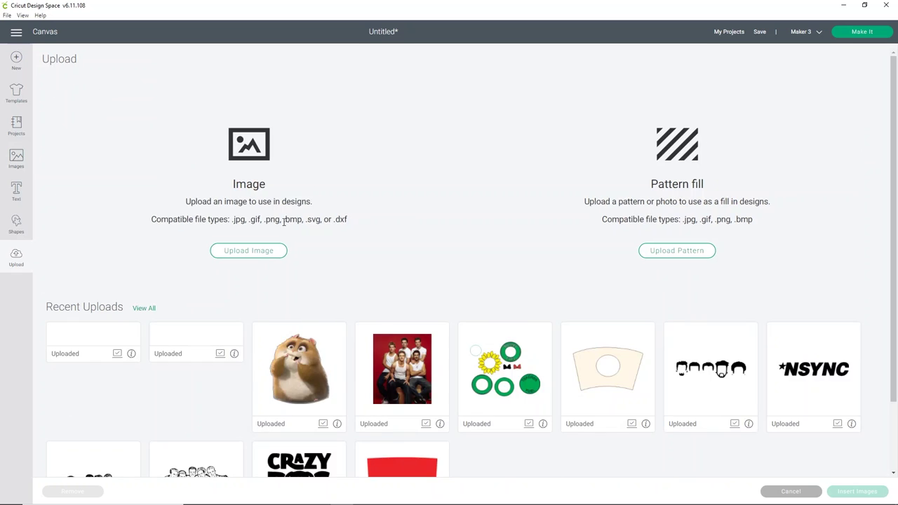
{"action": "left_click", "coordinate": [259, 254]}
{"action": "left_click", "coordinate": [474, 259]}
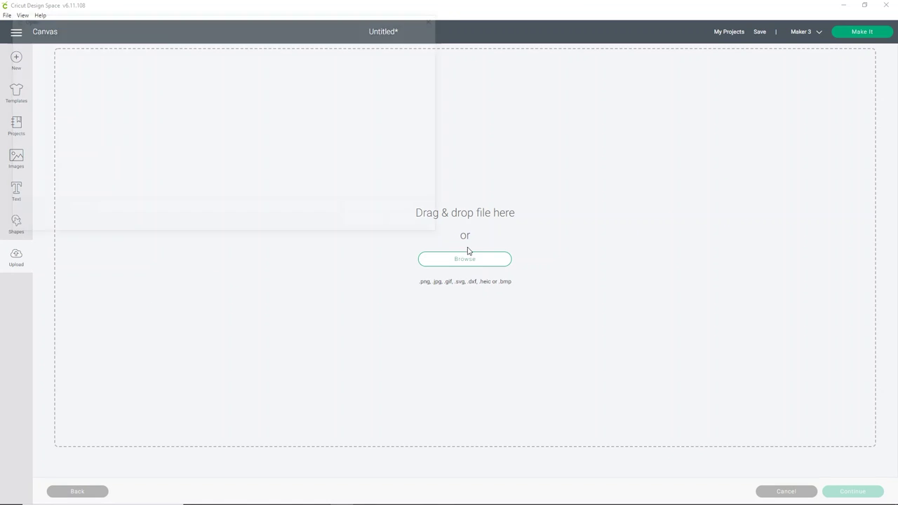
Step: Choose the ring image from the wedding folder inside the Desktop Cricut folder for upload
{"action": "left_click", "coordinate": [140, 34]}
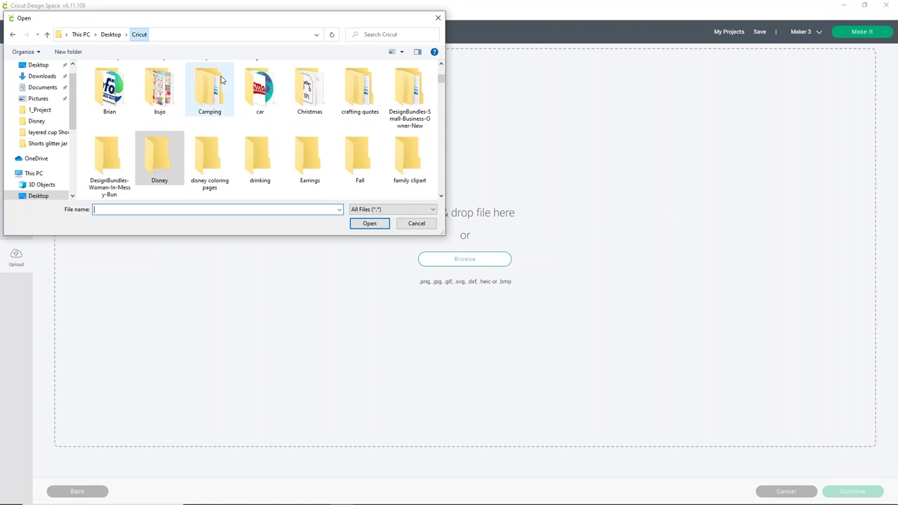
{"action": "scroll", "coordinate": [225, 105], "scroll_direction": "down", "scroll_amount": 5}
{"action": "scroll", "coordinate": [226, 106], "scroll_direction": "down", "scroll_amount": 5}
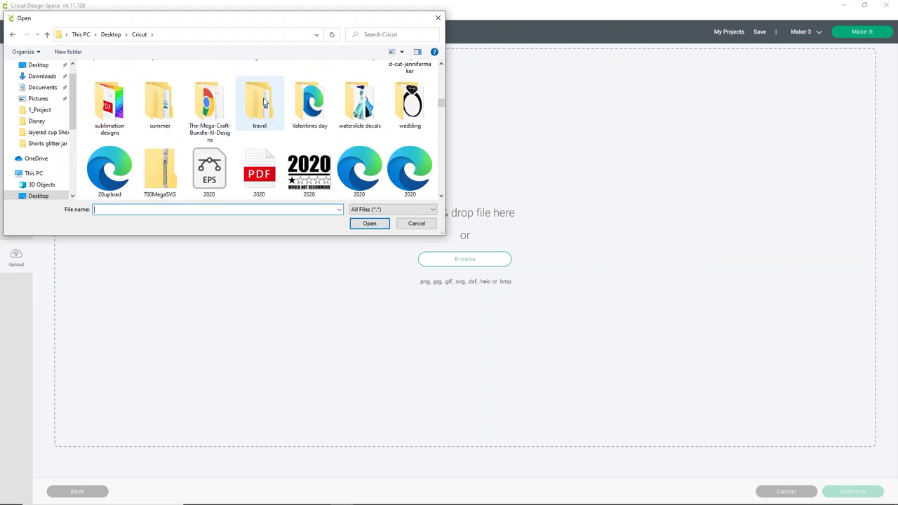
{"action": "left_click", "coordinate": [410, 105]}
{"action": "key", "text": "Return"}
{"action": "double_click", "coordinate": [110, 87]}
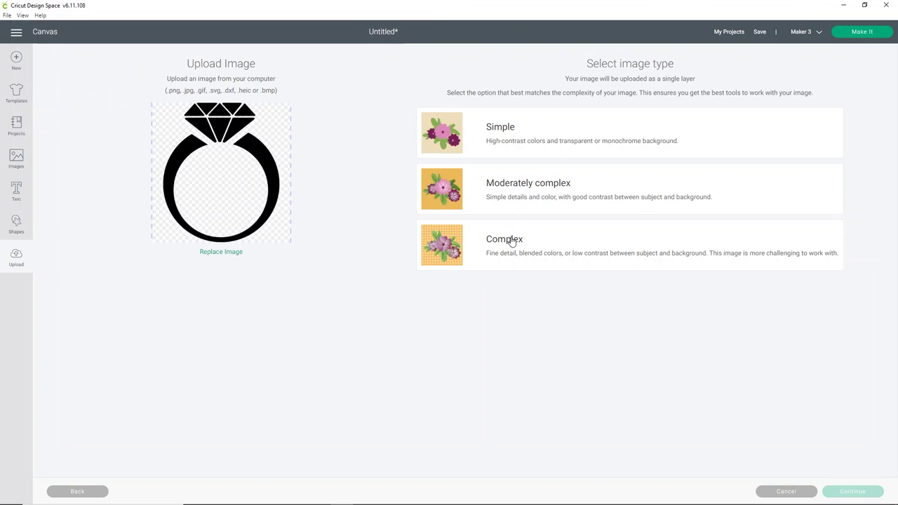
Step: Set the ring's image type to Simple and continue to background removal
{"action": "left_click", "coordinate": [511, 242]}
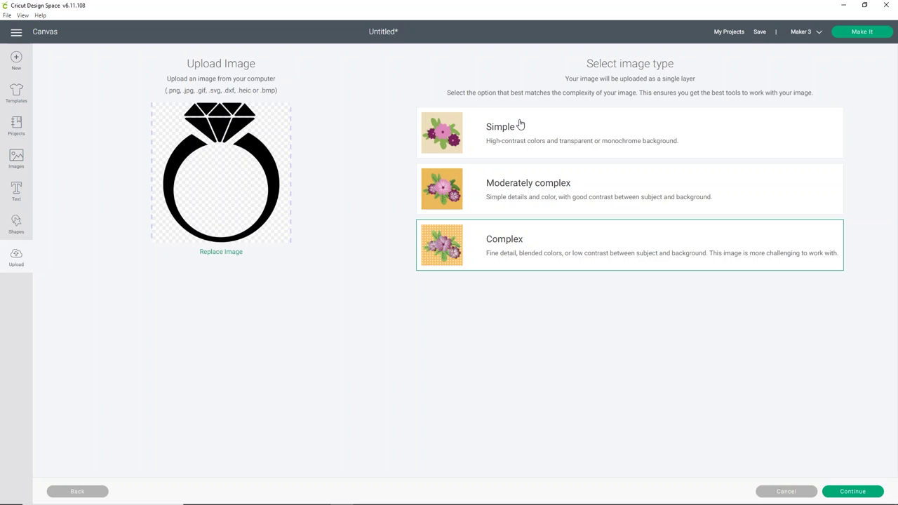
{"action": "left_click", "coordinate": [519, 126]}
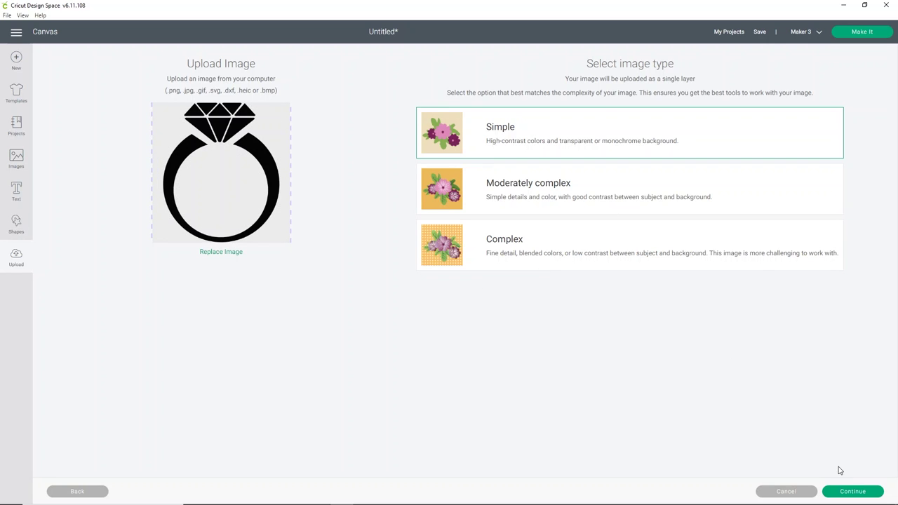
{"action": "left_click", "coordinate": [846, 492]}
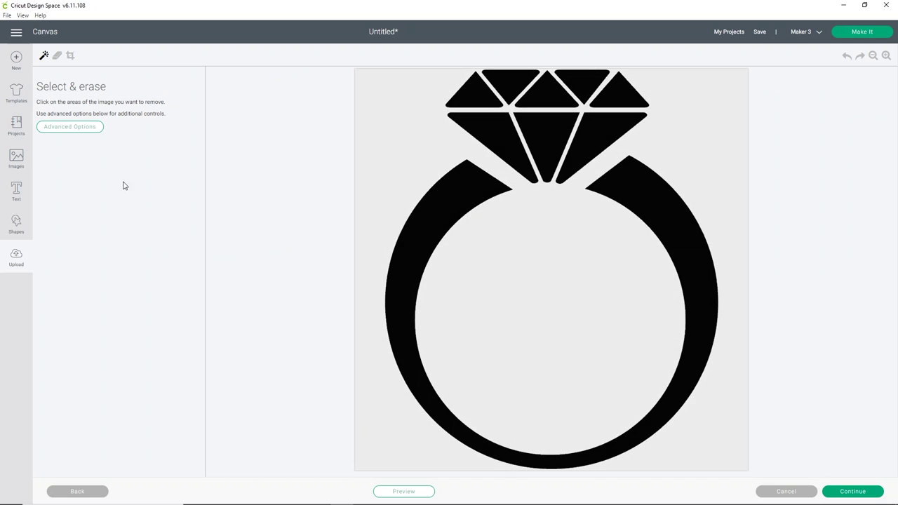
Step: Set the color tolerance to 100, erase the ring's background and preview the cut result
{"action": "left_click", "coordinate": [84, 132]}
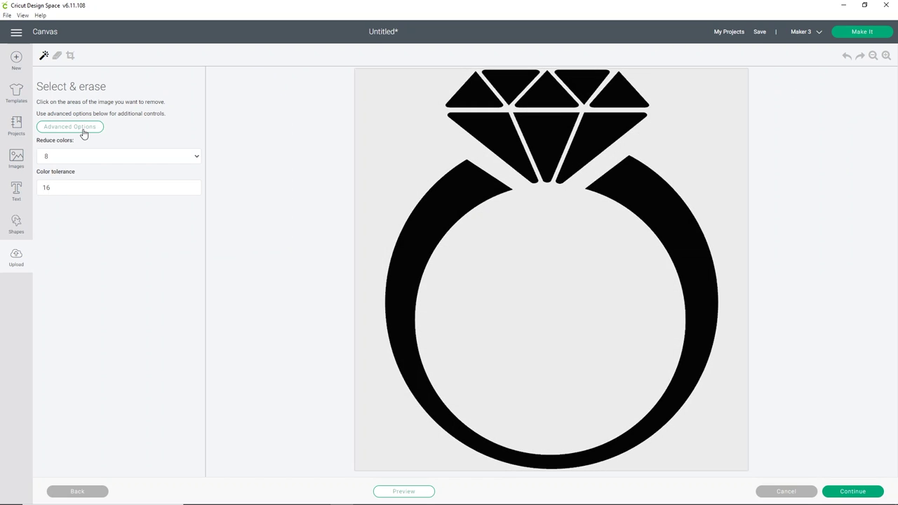
{"action": "double_click", "coordinate": [46, 187]}
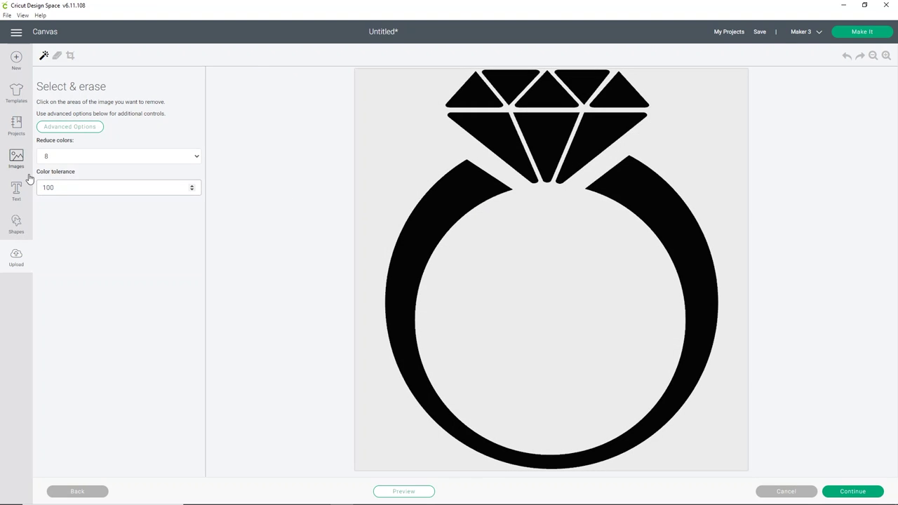
{"action": "left_click", "coordinate": [390, 132]}
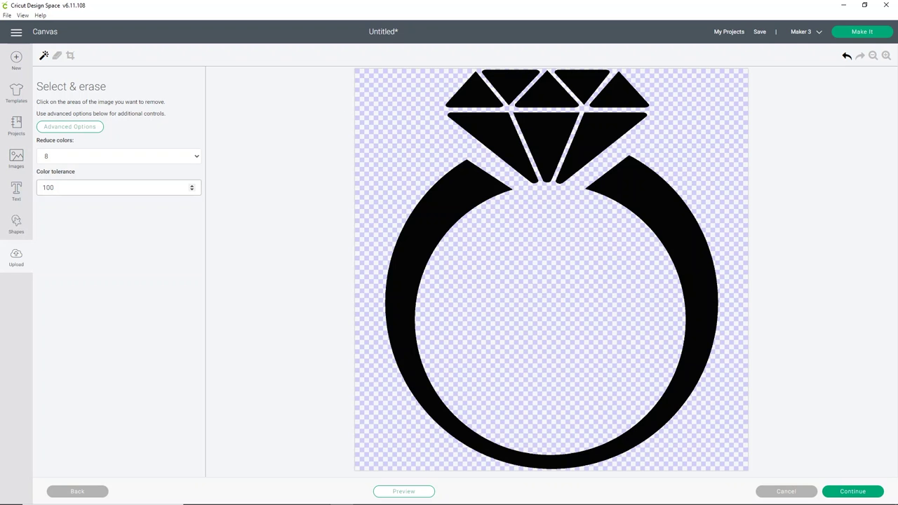
{"action": "left_click", "coordinate": [420, 494]}
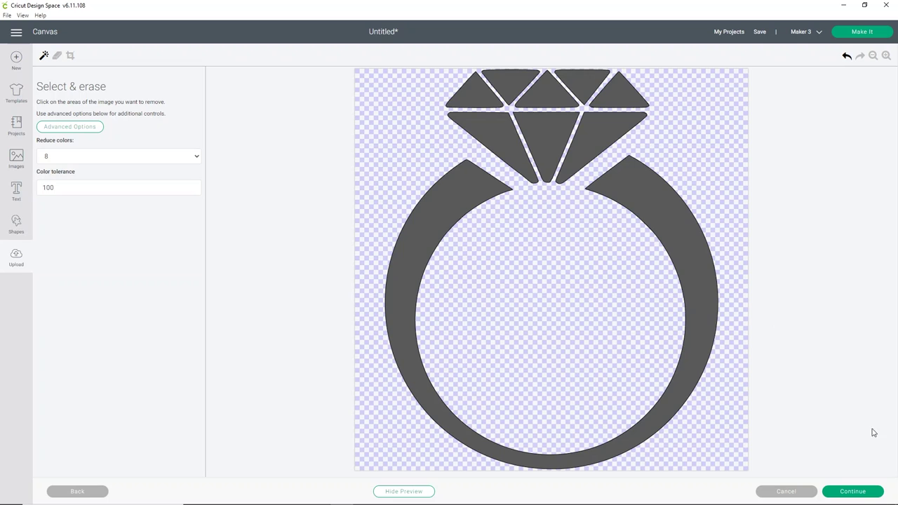
Step: Upload the ring as a Cut Image and insert it onto the canvas
{"action": "left_click", "coordinate": [866, 491]}
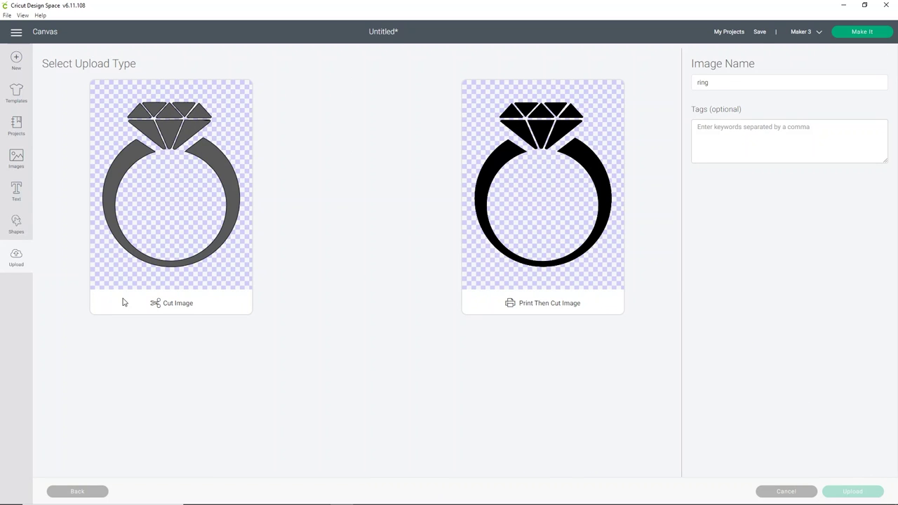
{"action": "left_click", "coordinate": [162, 271]}
{"action": "left_click", "coordinate": [861, 490]}
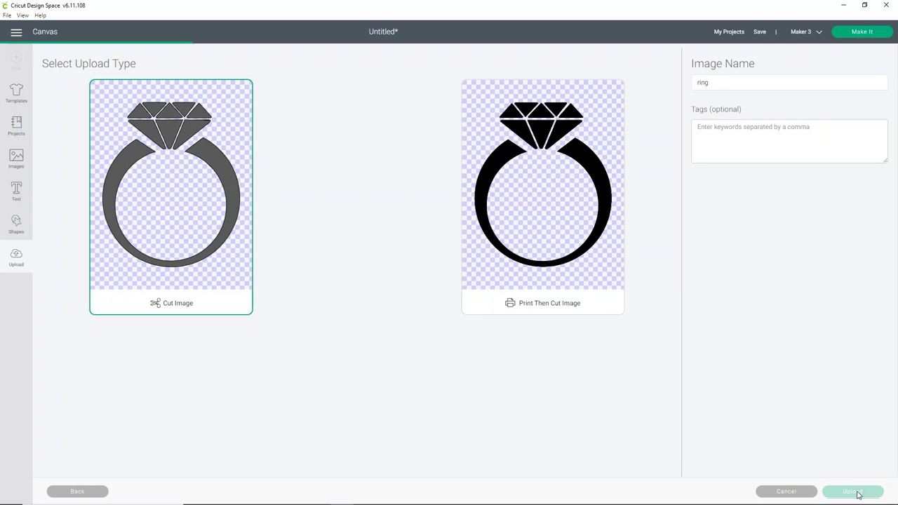
{"action": "left_click", "coordinate": [95, 356]}
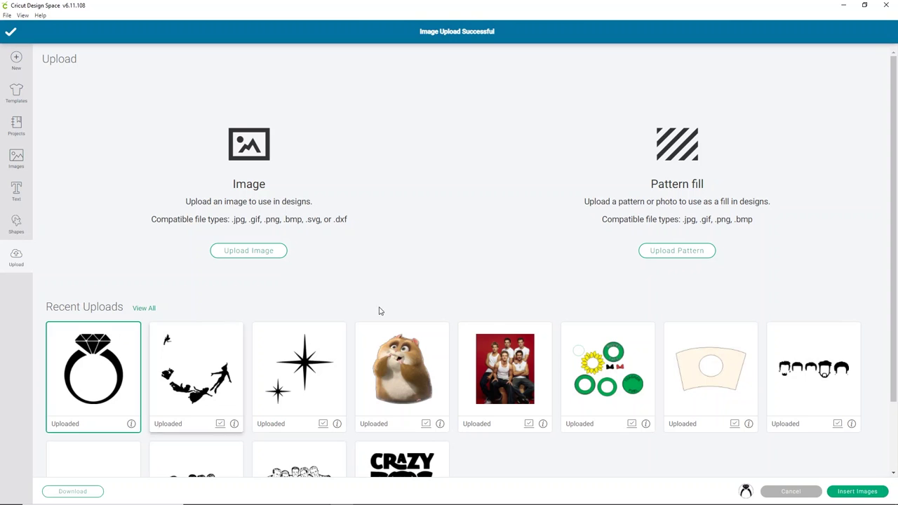
{"action": "left_click", "coordinate": [842, 492]}
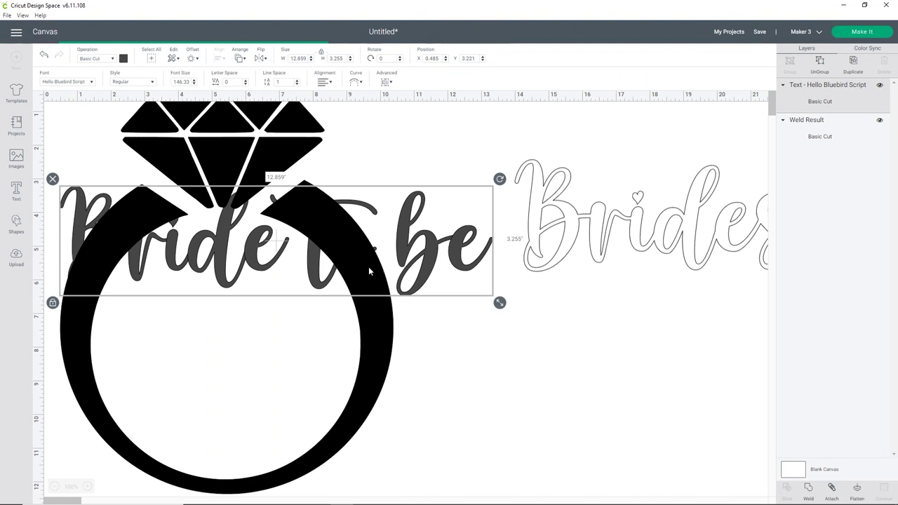
Step: Shrink the ring to about 1.93 inches wide and move the welded Bridesmaid lettering down out of the way
{"action": "scroll", "coordinate": [404, 460], "scroll_direction": "down", "scroll_amount": 1}
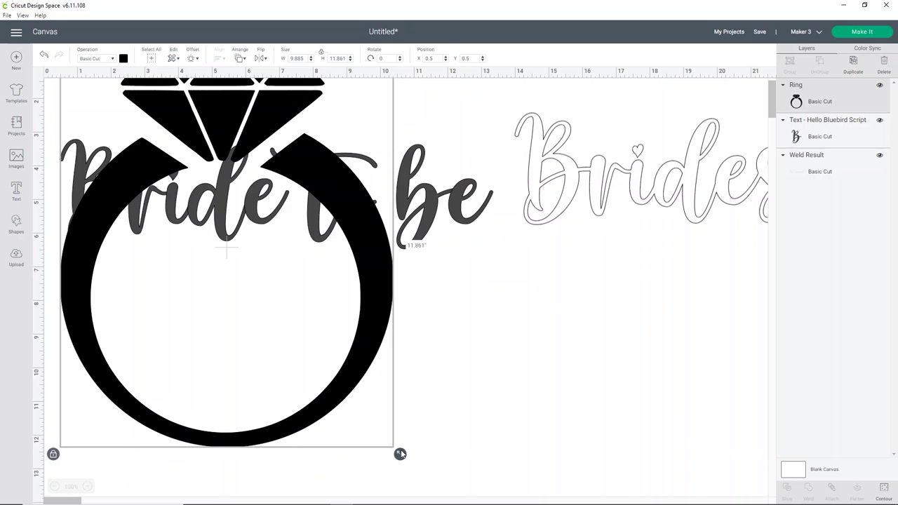
{"action": "left_click_drag", "start_coordinate": [400, 454], "coordinate": [491, 330]}
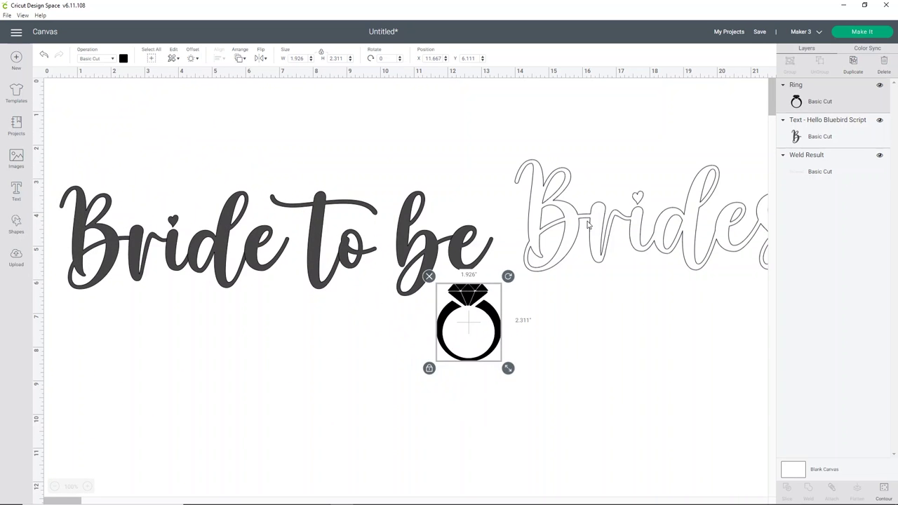
{"action": "left_click_drag", "start_coordinate": [588, 225], "coordinate": [644, 461]}
Step: Place the ring right after the Bride to be text and enlarge it to about 2.5 inches wide
{"action": "left_click_drag", "start_coordinate": [478, 279], "coordinate": [536, 189]}
{"action": "left_click_drag", "start_coordinate": [569, 281], "coordinate": [583, 300]}
{"action": "left_click_drag", "start_coordinate": [545, 205], "coordinate": [554, 204]}
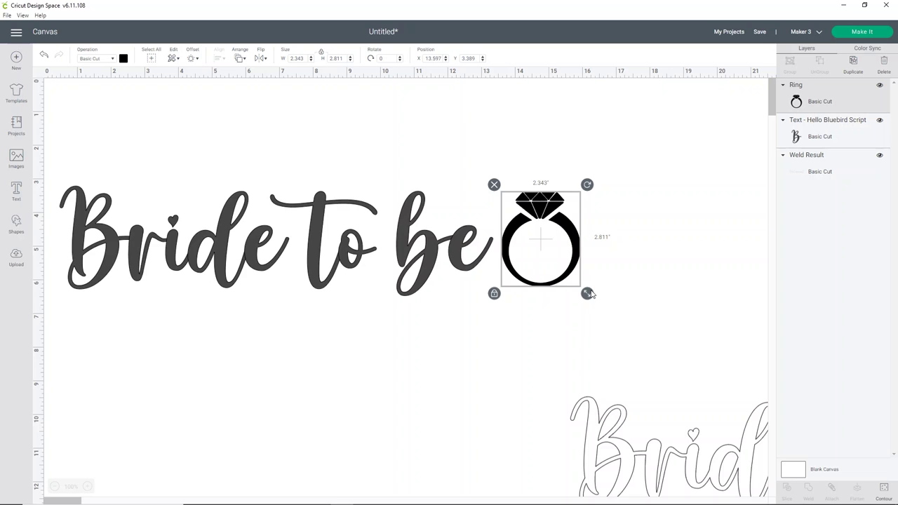
{"action": "left_click_drag", "start_coordinate": [590, 294], "coordinate": [595, 301]}
{"action": "left_click", "coordinate": [653, 278]}
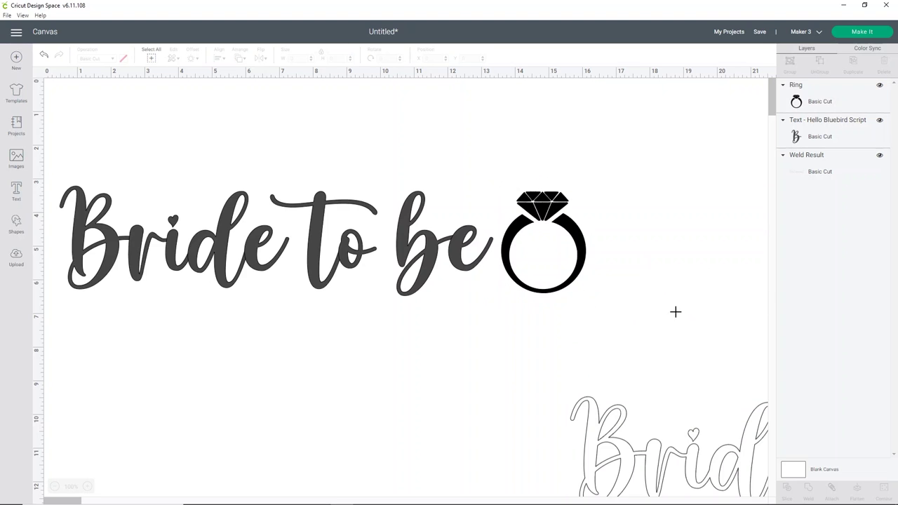
Step: Select the Bride to be text and the ring together to check their combined size
{"action": "left_click_drag", "start_coordinate": [676, 311], "coordinate": [31, 162]}
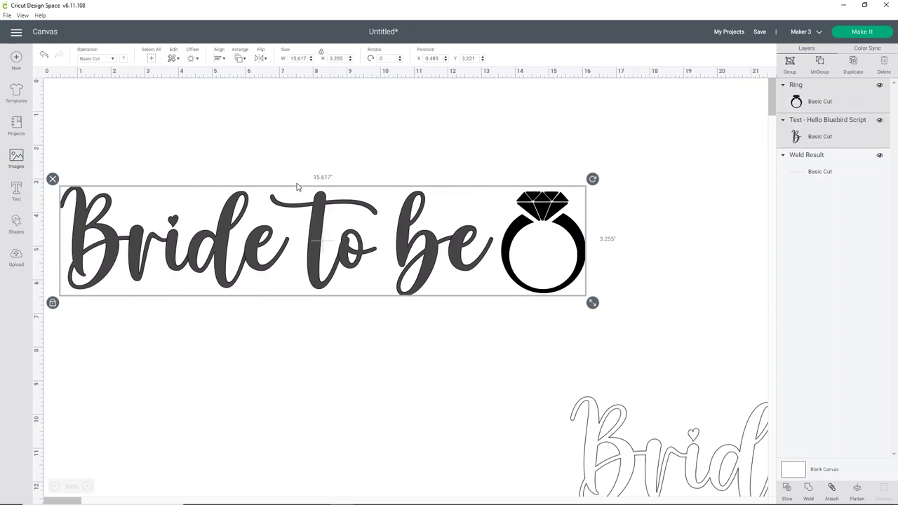
{"action": "left_click", "coordinate": [651, 209]}
Step: Duplicate the ring and hide the band contour on the copy so only the diamond remains
{"action": "left_click", "coordinate": [578, 229]}
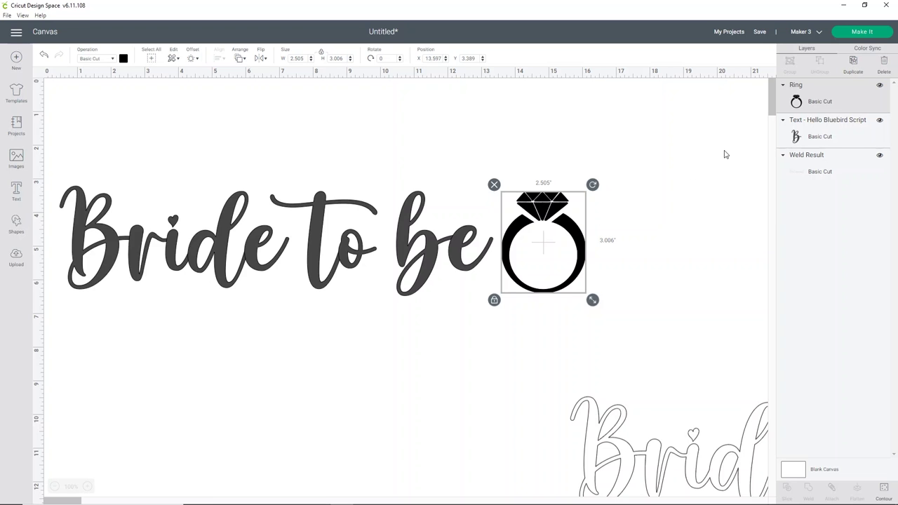
{"action": "key", "text": "ctrl+d"}
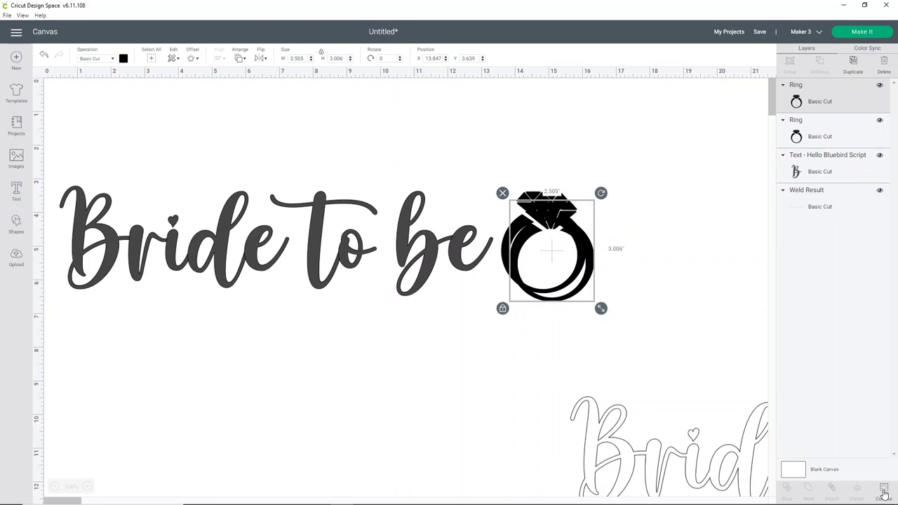
{"action": "left_click", "coordinate": [884, 494]}
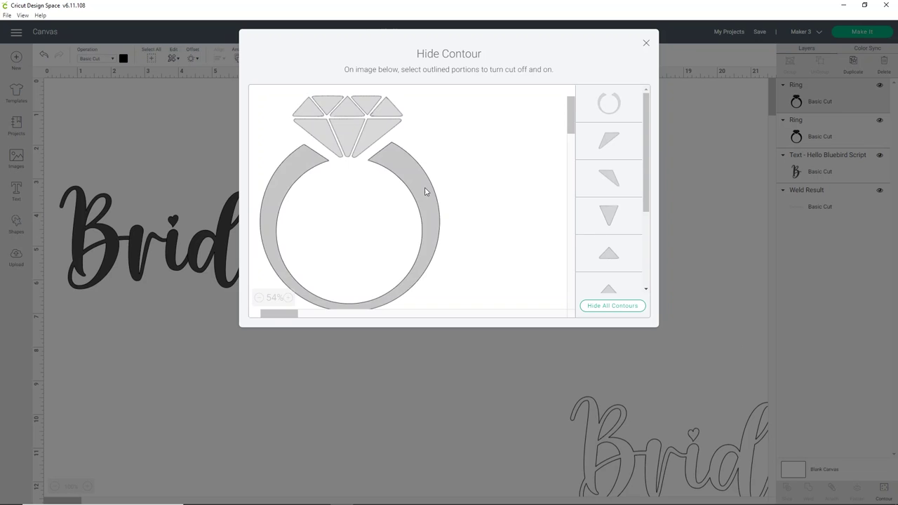
{"action": "left_click", "coordinate": [423, 188]}
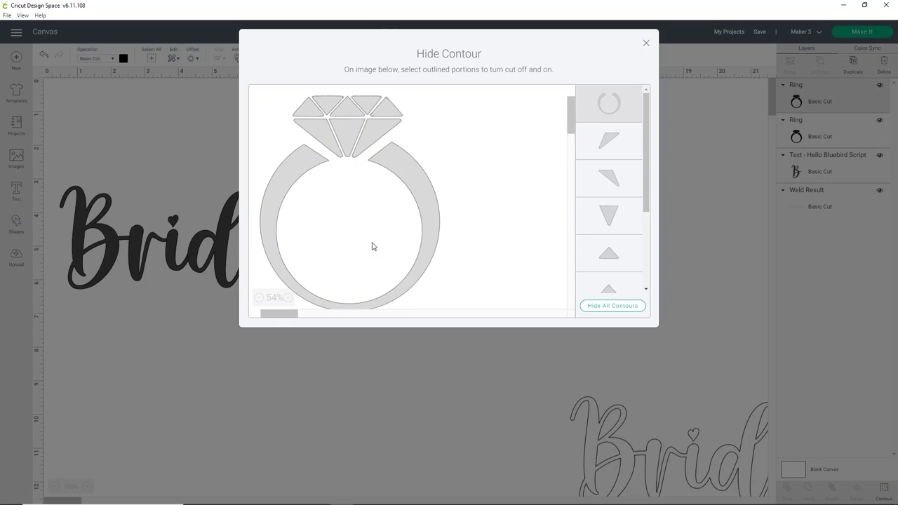
{"action": "left_click", "coordinate": [648, 43]}
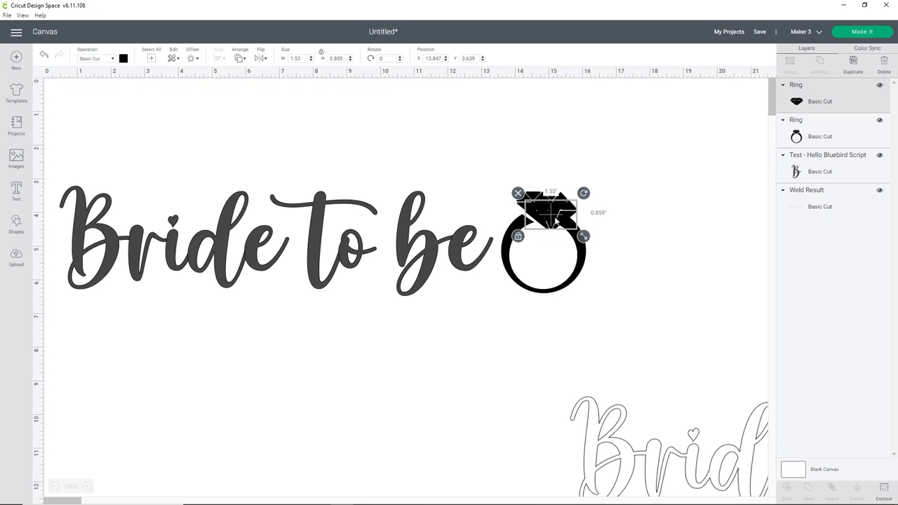
Step: Move the diamond copy above the ring and recolor it light gray
{"action": "left_click_drag", "start_coordinate": [549, 208], "coordinate": [524, 156]}
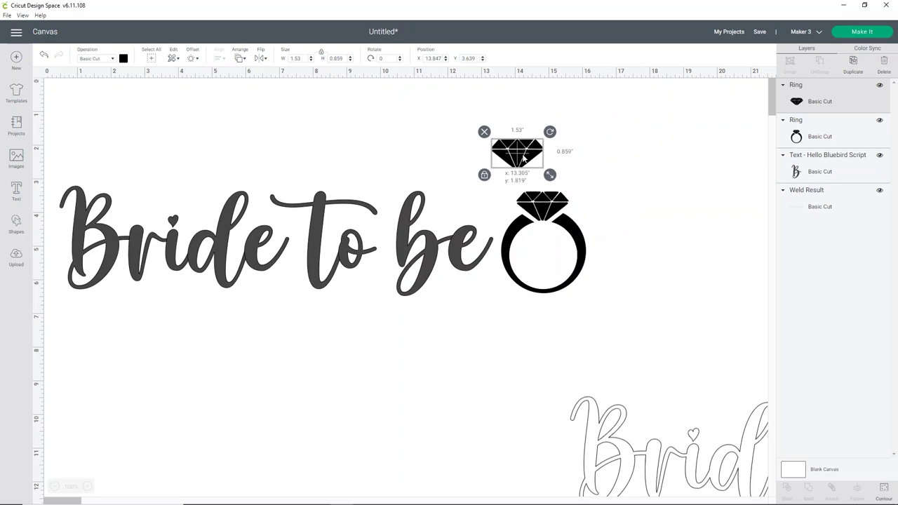
{"action": "left_click", "coordinate": [124, 59]}
{"action": "left_click", "coordinate": [146, 150]}
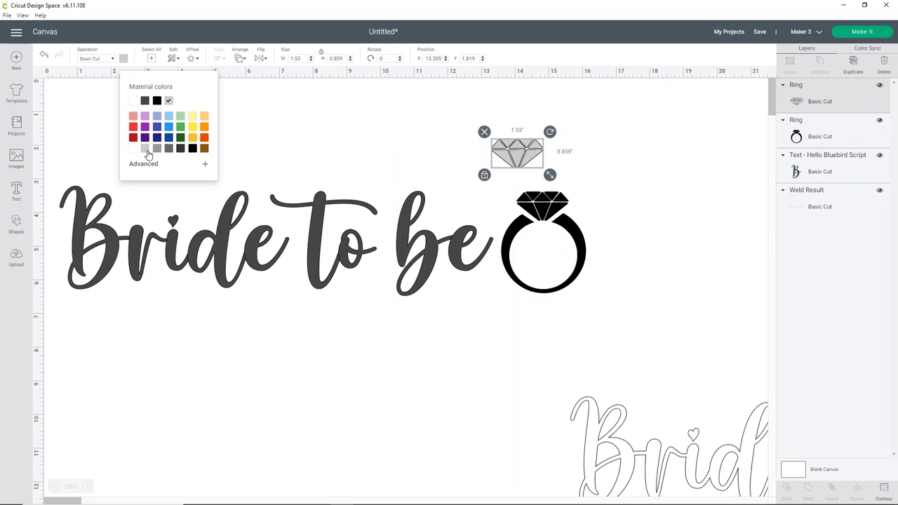
Step: Hide all the diamond facet contours on the original ring so only the band remains
{"action": "left_click", "coordinate": [534, 218]}
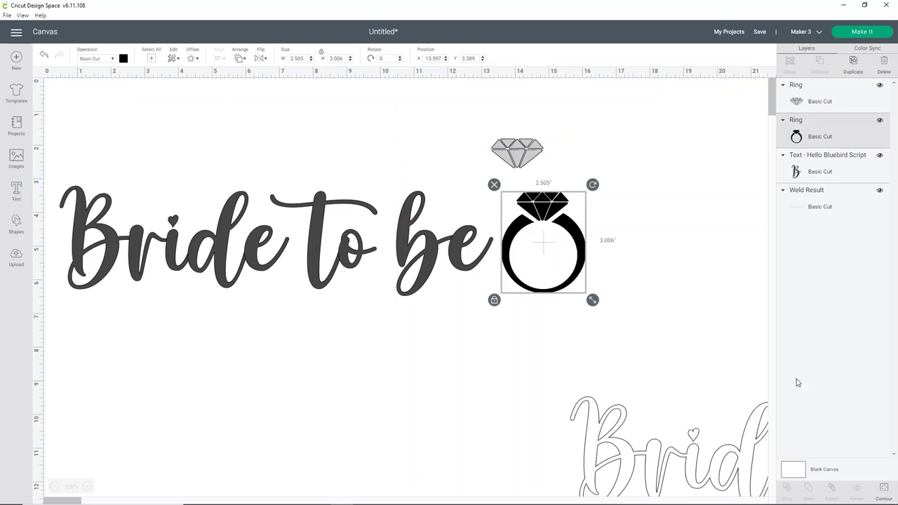
{"action": "left_click", "coordinate": [886, 491]}
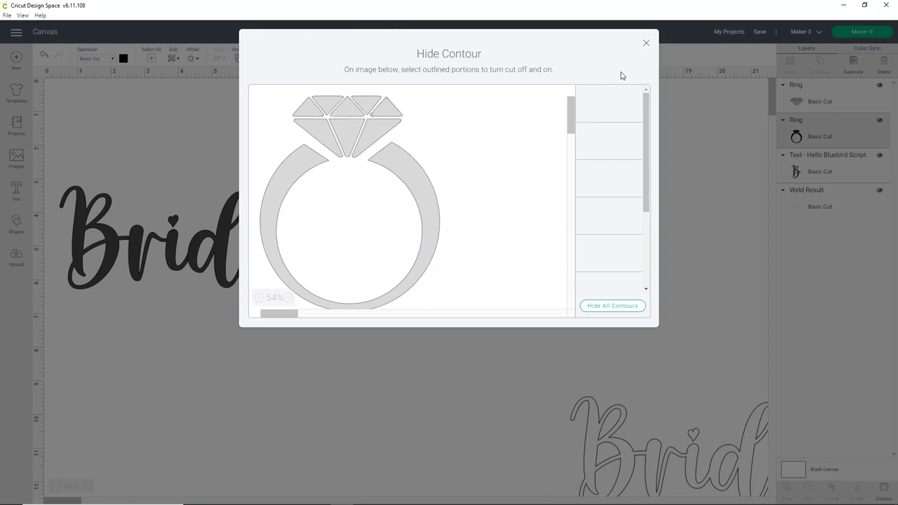
{"action": "left_click", "coordinate": [382, 129]}
{"action": "left_click", "coordinate": [385, 108]}
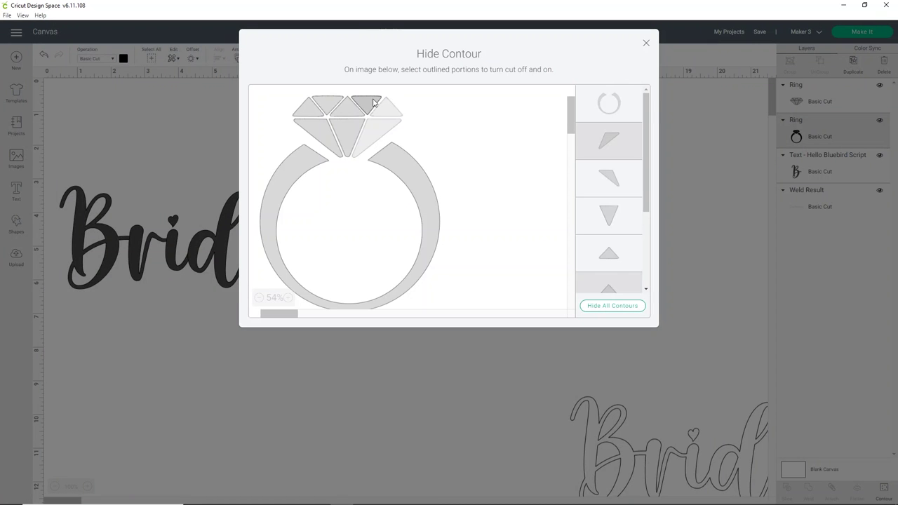
{"action": "left_click", "coordinate": [347, 107]}
{"action": "left_click", "coordinate": [336, 138]}
{"action": "left_click", "coordinate": [313, 126]}
{"action": "left_click", "coordinate": [307, 108]}
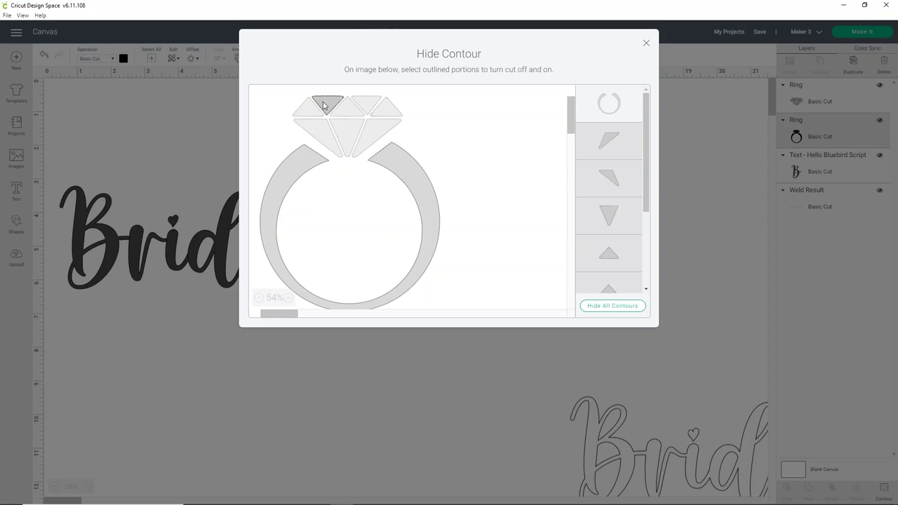
{"action": "left_click", "coordinate": [327, 102]}
{"action": "left_click", "coordinate": [647, 42]}
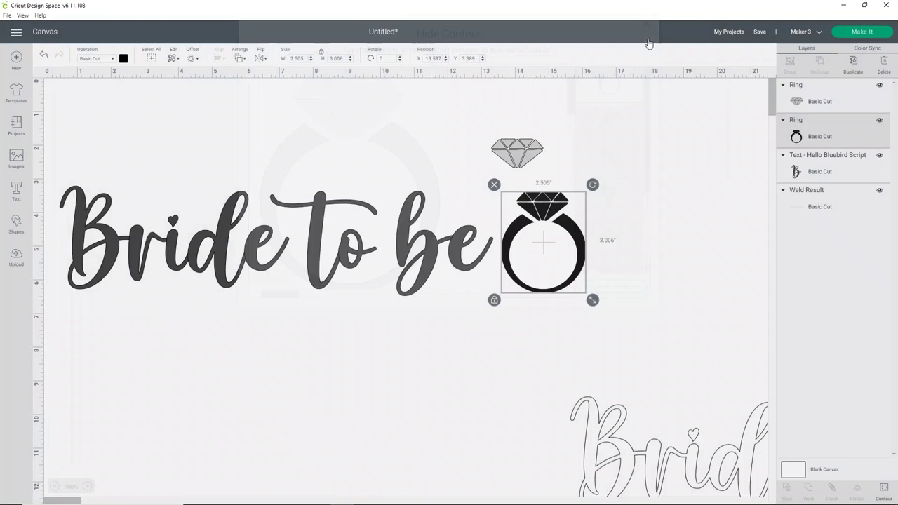
Step: Recolor the band golden yellow and place the gray diamond back on top of it
{"action": "left_click", "coordinate": [124, 59]}
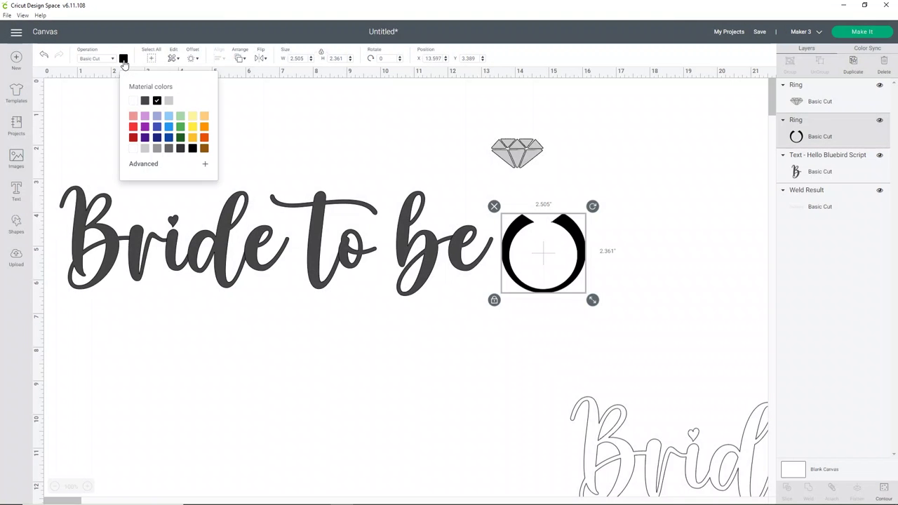
{"action": "left_click", "coordinate": [191, 128]}
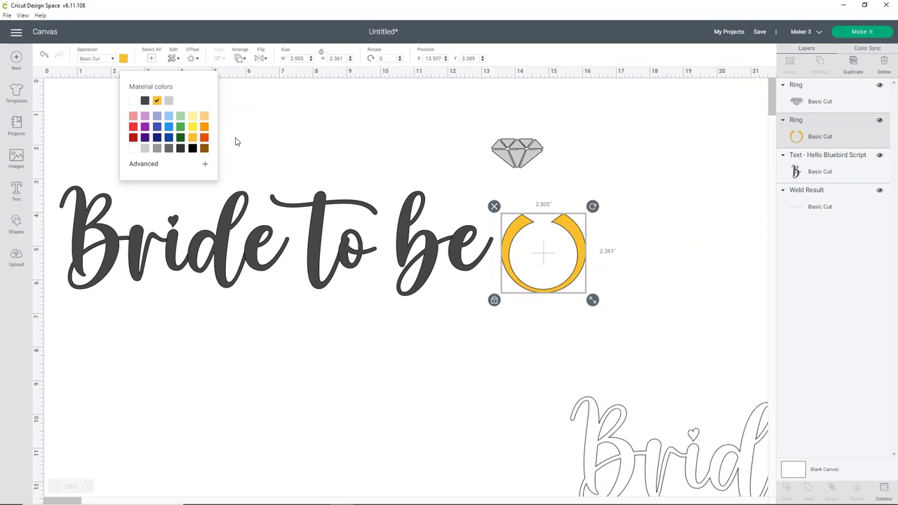
{"action": "left_click", "coordinate": [493, 130]}
{"action": "left_click_drag", "start_coordinate": [520, 153], "coordinate": [546, 204]}
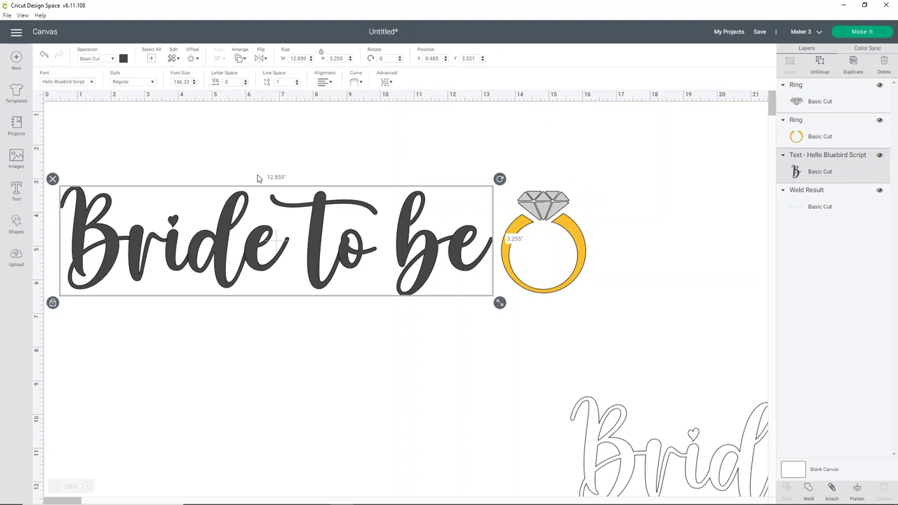
Step: Weld the Bride to be text and recolor it the same golden yellow as the band
{"action": "left_click", "coordinate": [812, 493]}
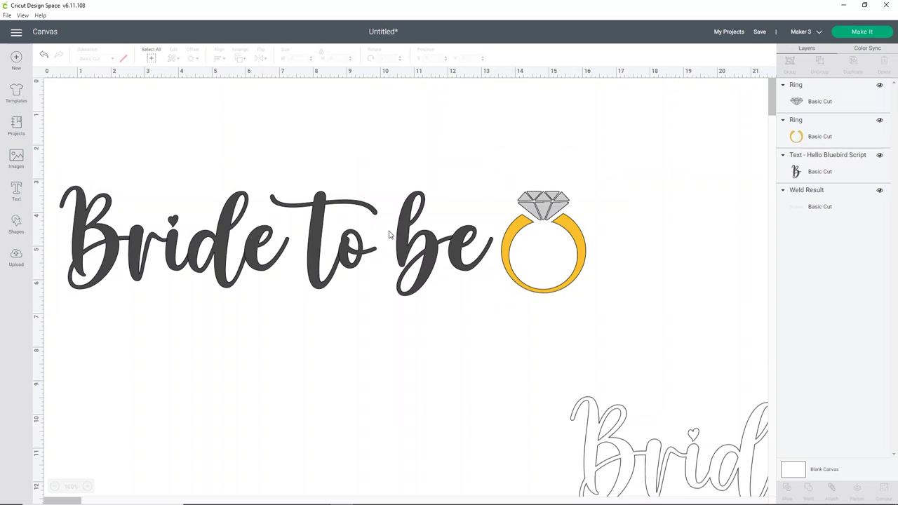
{"action": "left_click", "coordinate": [147, 258]}
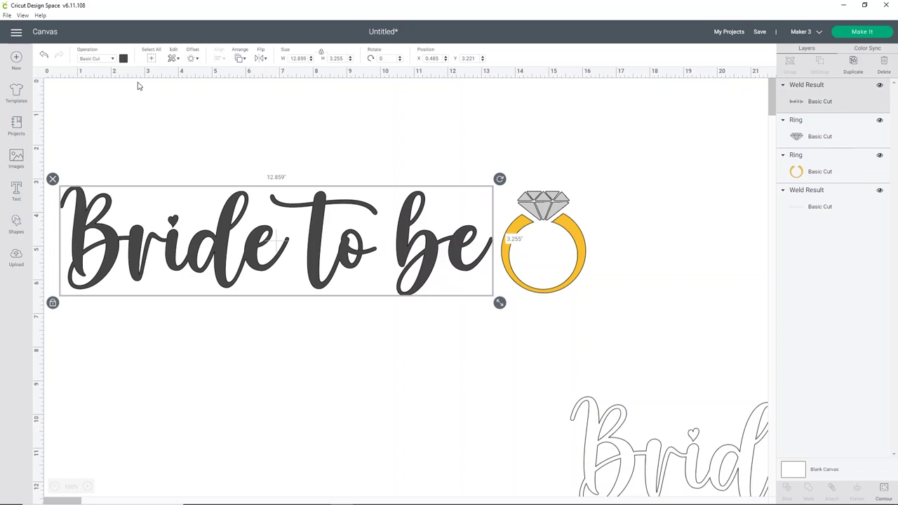
{"action": "left_click", "coordinate": [122, 60]}
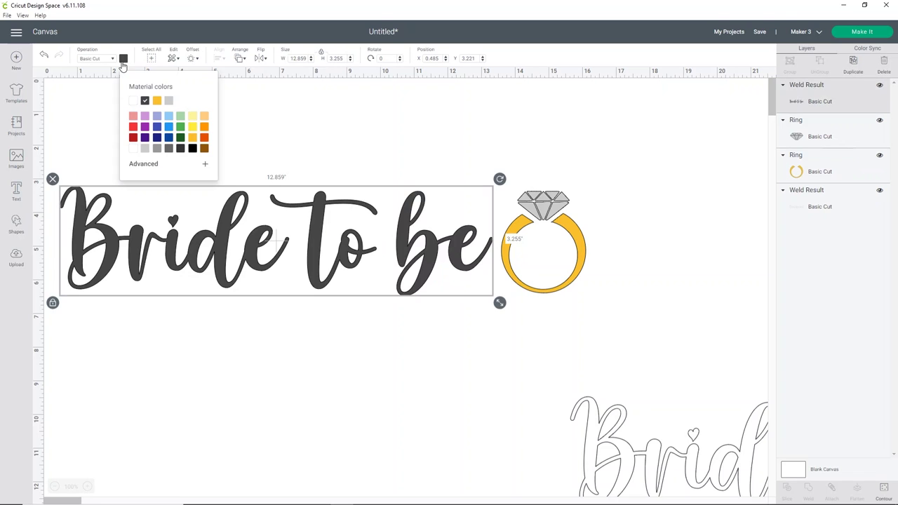
{"action": "left_click", "coordinate": [157, 102]}
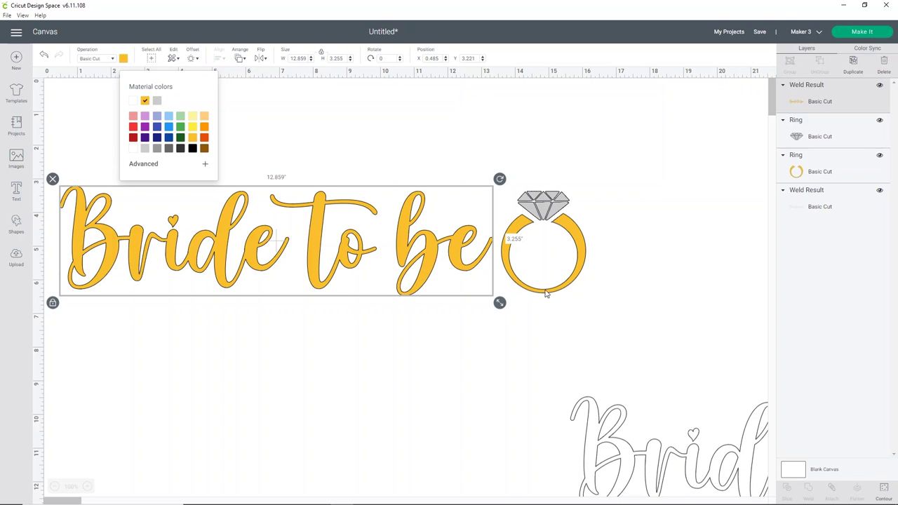
Step: Move the Bridesmaid lettering directly below Bride to be and send the project to cut preparation with all materials loaded On Mat
{"action": "left_click", "coordinate": [597, 375]}
{"action": "left_click_drag", "start_coordinate": [723, 460], "coordinate": [257, 384]}
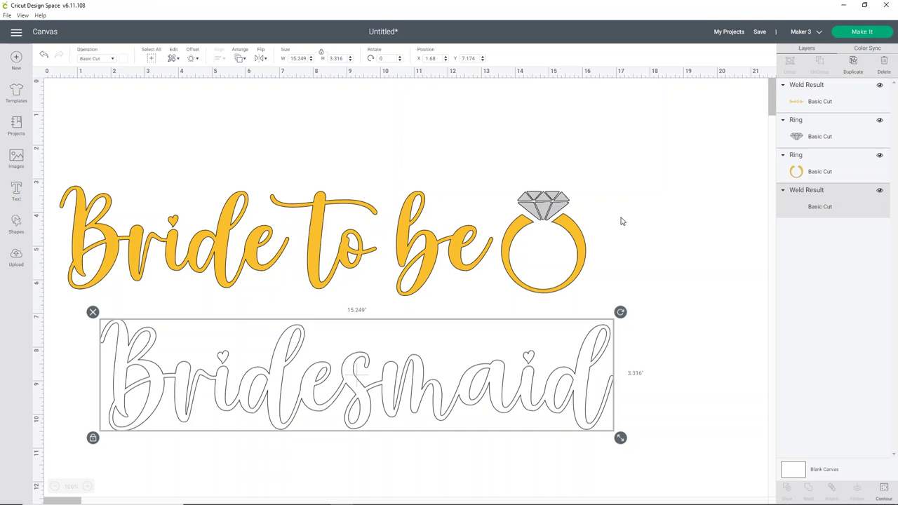
{"action": "left_click", "coordinate": [846, 36]}
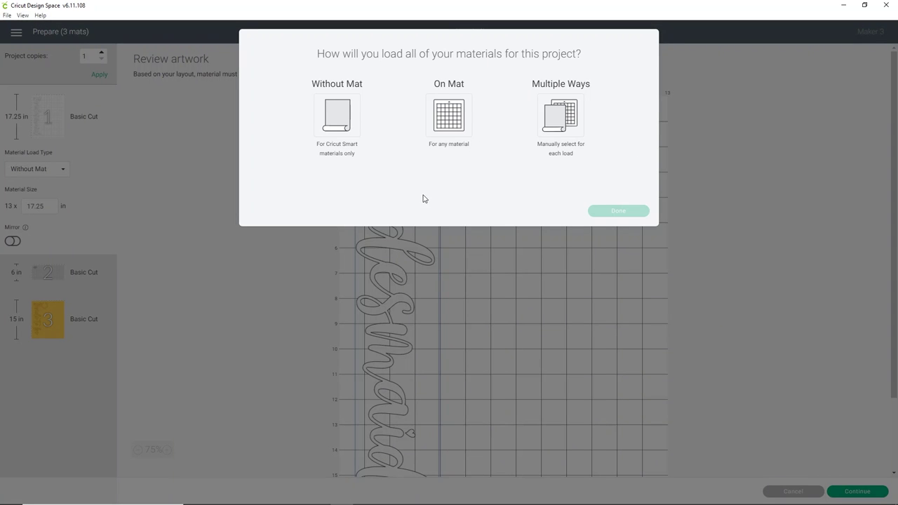
{"action": "left_click", "coordinate": [443, 118]}
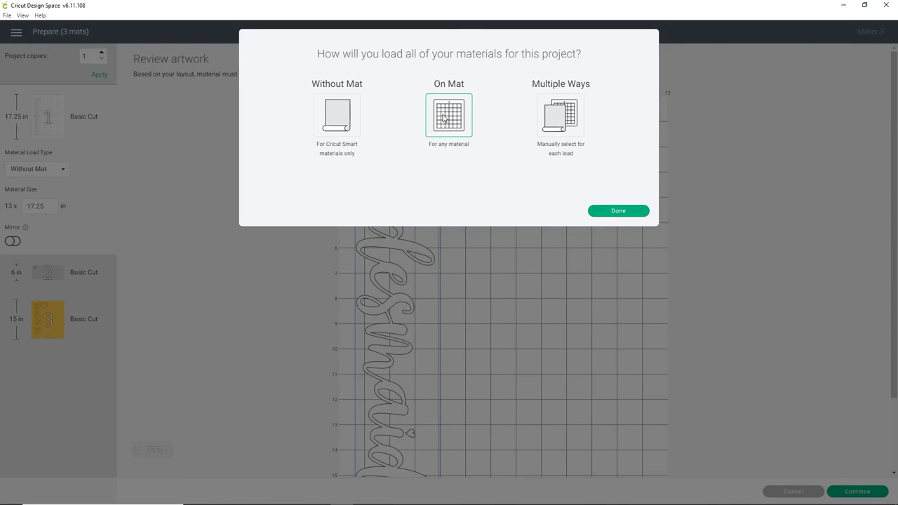
{"action": "left_click", "coordinate": [608, 211]}
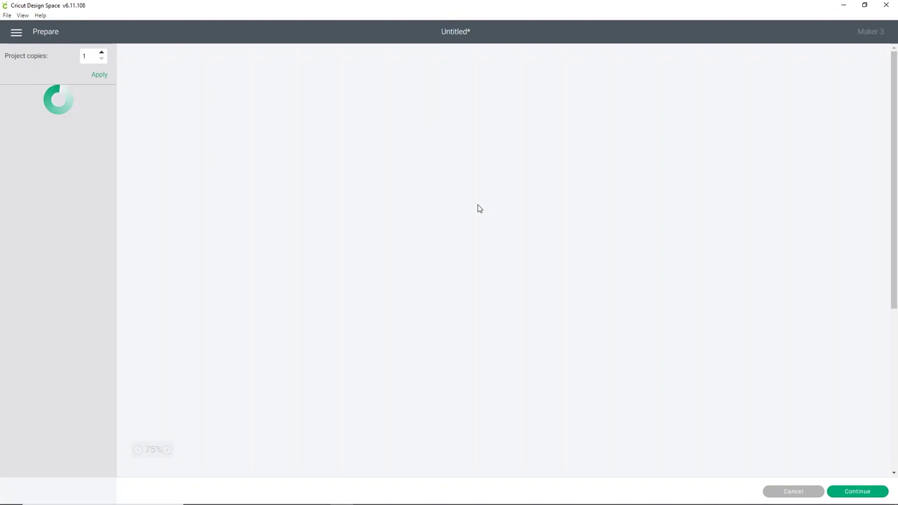
Step: Review the three mats and turn on Mirror for the white, gray and yellow mats
{"action": "scroll", "coordinate": [327, 195], "scroll_direction": "down", "scroll_amount": 5}
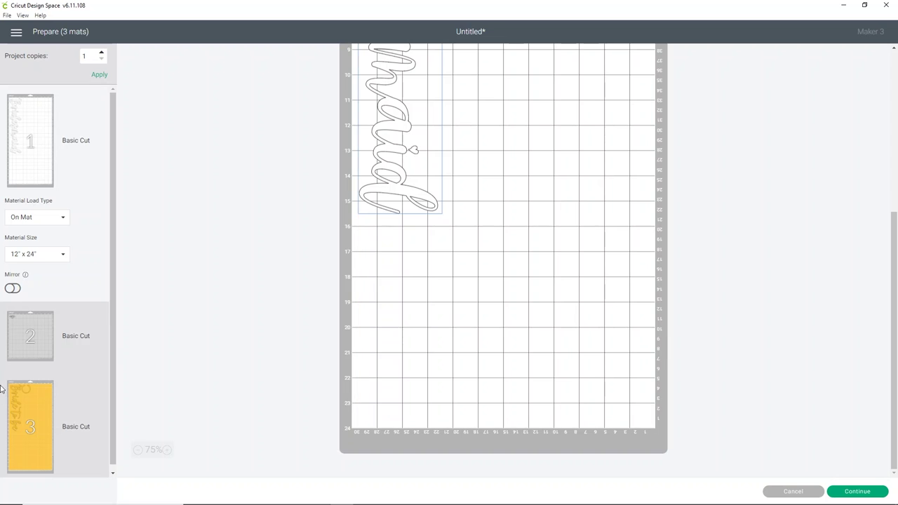
{"action": "left_click", "coordinate": [56, 324]}
{"action": "scroll", "coordinate": [325, 275], "scroll_direction": "up", "scroll_amount": 2}
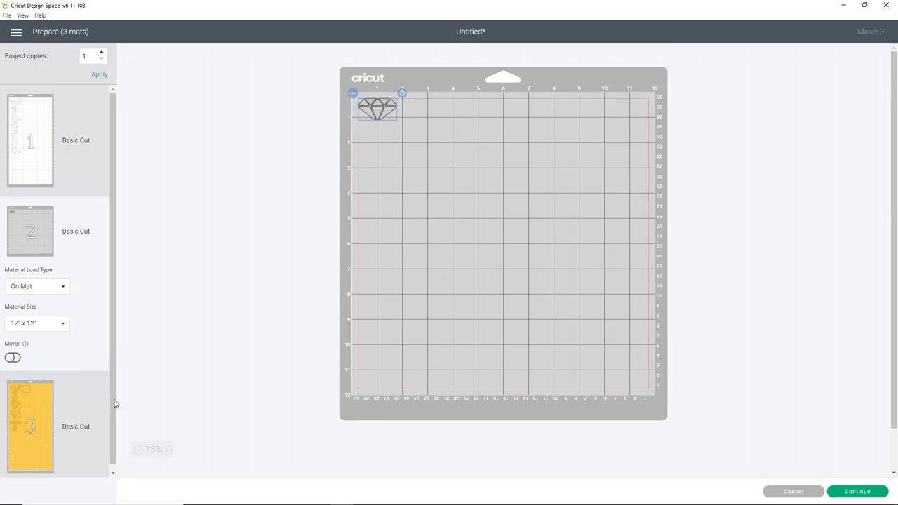
{"action": "left_click", "coordinate": [32, 449]}
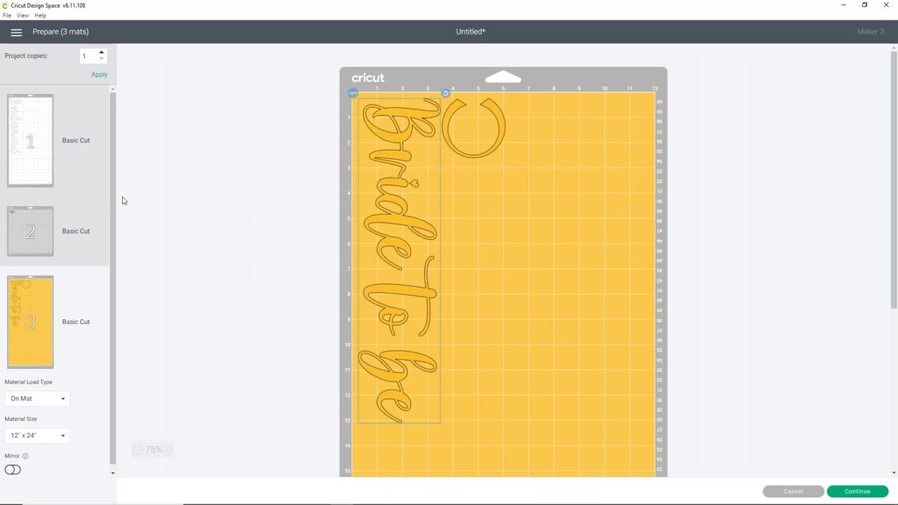
{"action": "left_click", "coordinate": [71, 149]}
{"action": "left_click", "coordinate": [12, 290]}
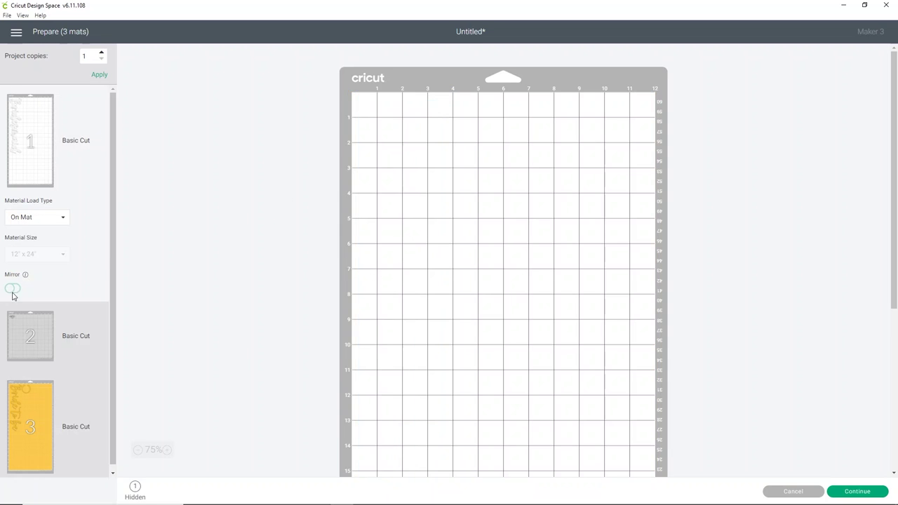
{"action": "left_click", "coordinate": [48, 336]}
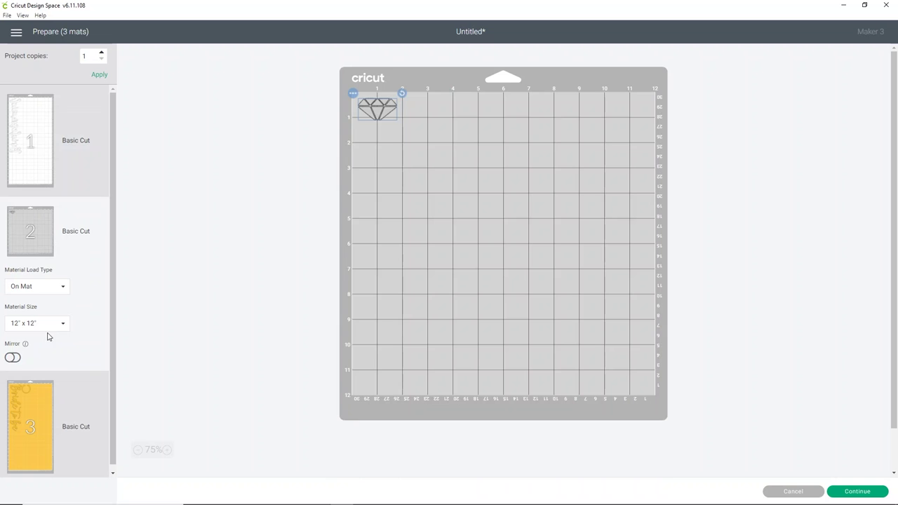
{"action": "left_click", "coordinate": [12, 358]}
{"action": "left_click", "coordinate": [93, 393]}
{"action": "left_click", "coordinate": [9, 472]}
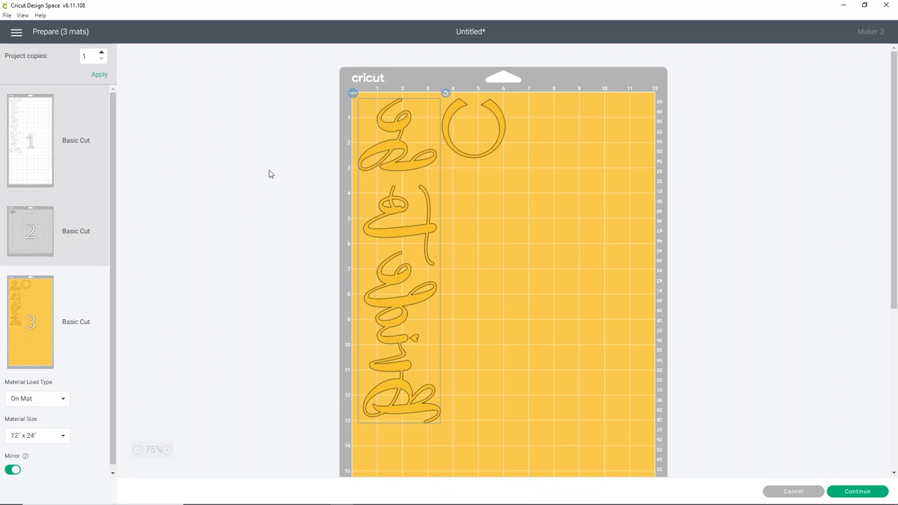
Step: Check the mirrored layout and material settings on each of the three mats
{"action": "left_click", "coordinate": [98, 144]}
{"action": "left_click", "coordinate": [73, 329]}
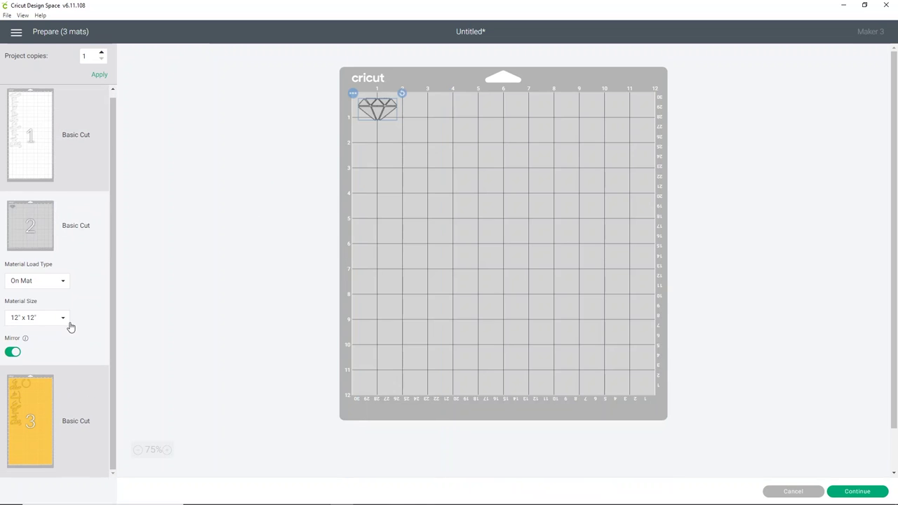
{"action": "left_click", "coordinate": [58, 437]}
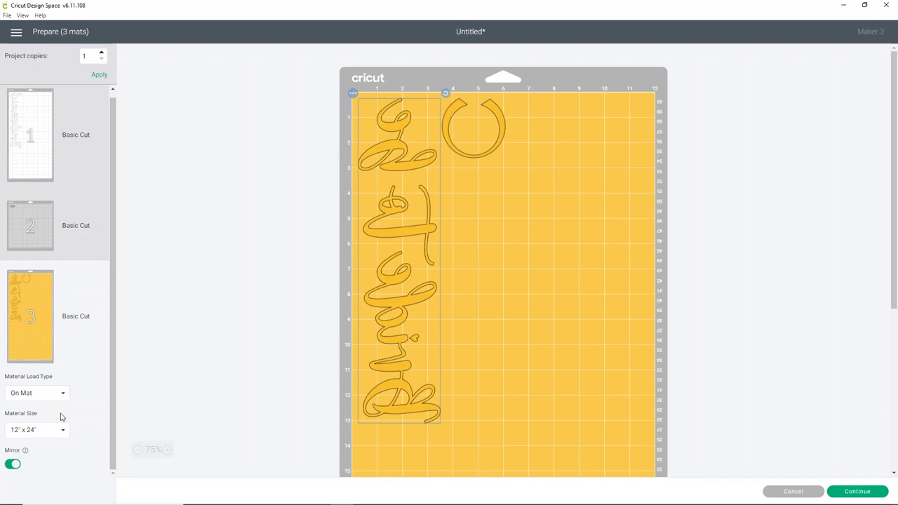
{"action": "left_click", "coordinate": [97, 146]}
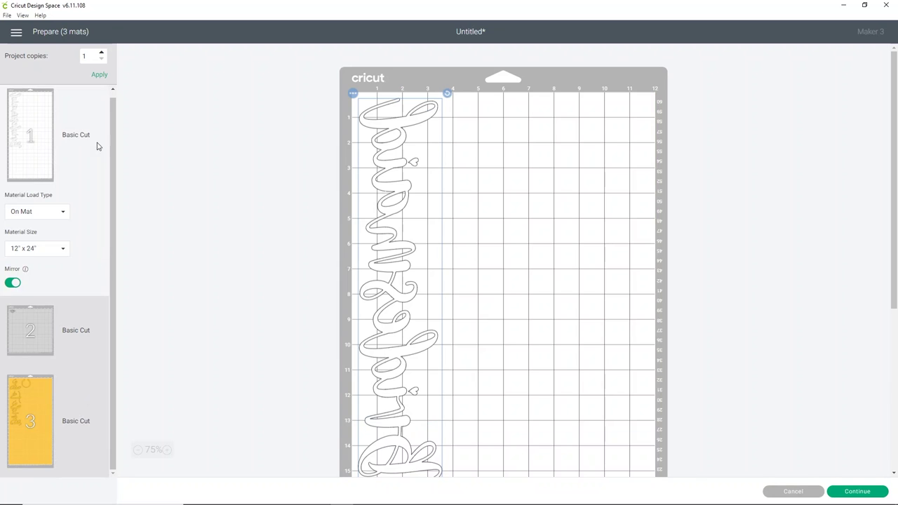